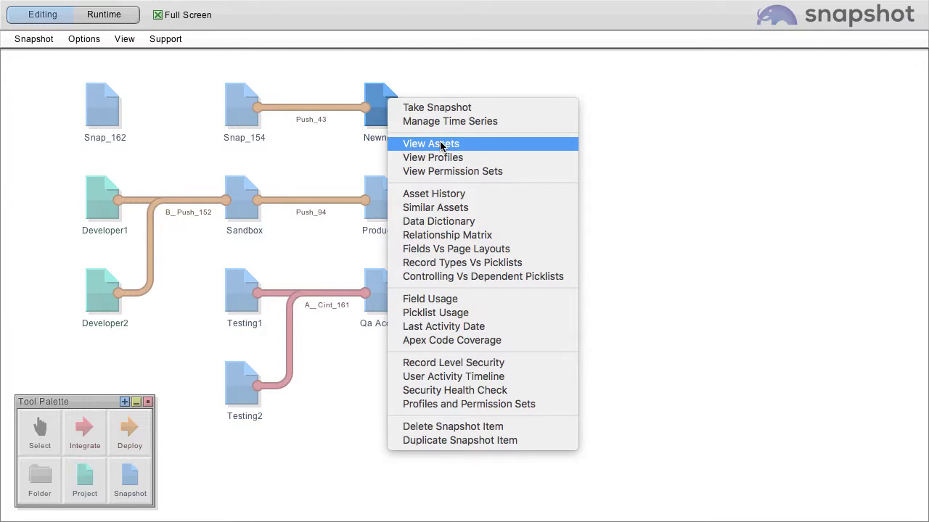
Open the asset viewer for the Newname snapshot and display the XML of the unpackaged Account custom object
left_click(440, 144)
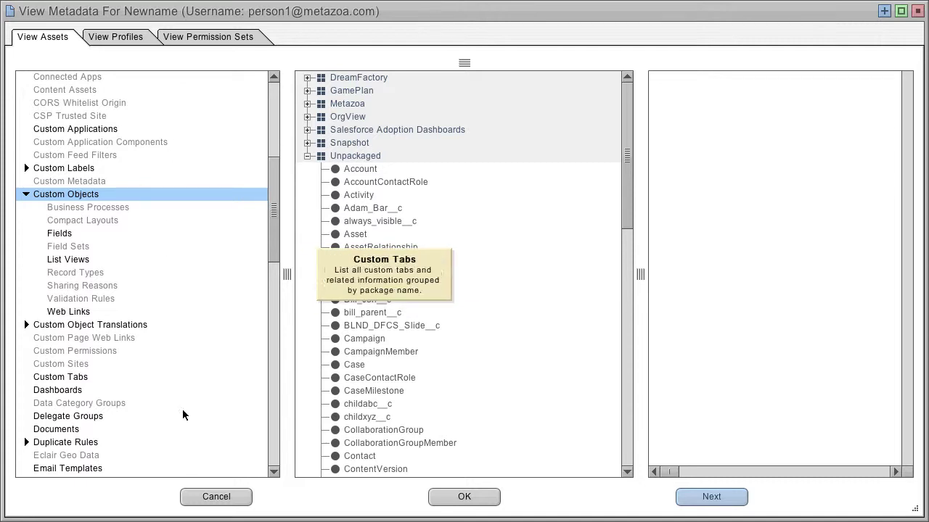
left_click(370, 169)
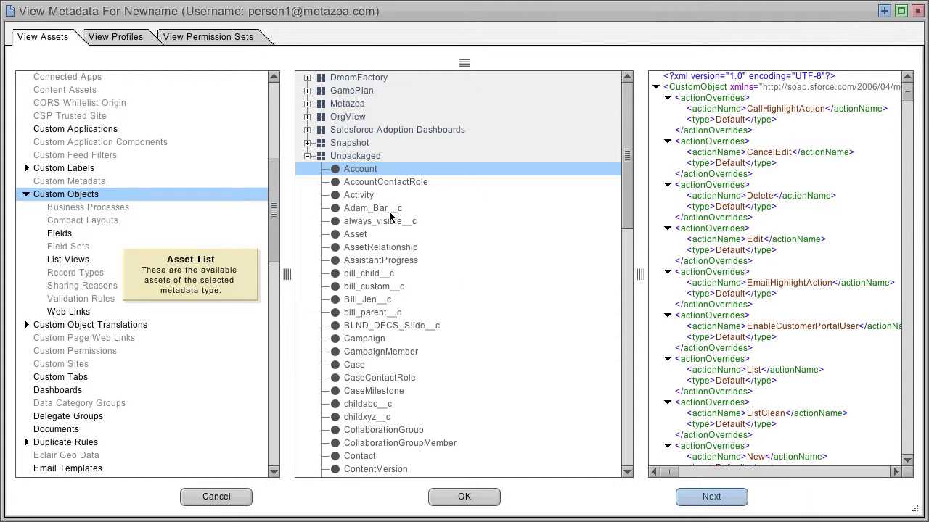
Display the source code of the AccountTriggerHandler Apex class and adjust the widths of the viewer panes
left_click_drag(276, 197, 274, 93)
left_click(87, 103)
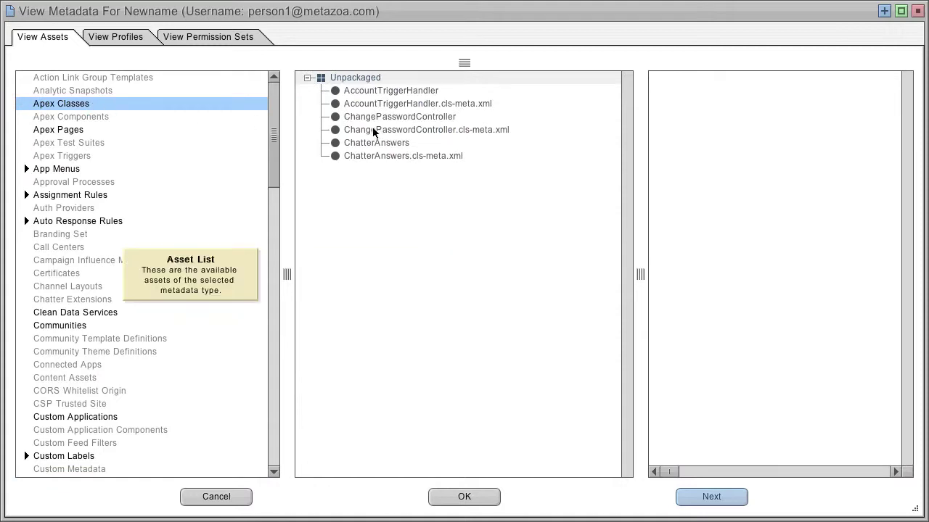
left_click(400, 93)
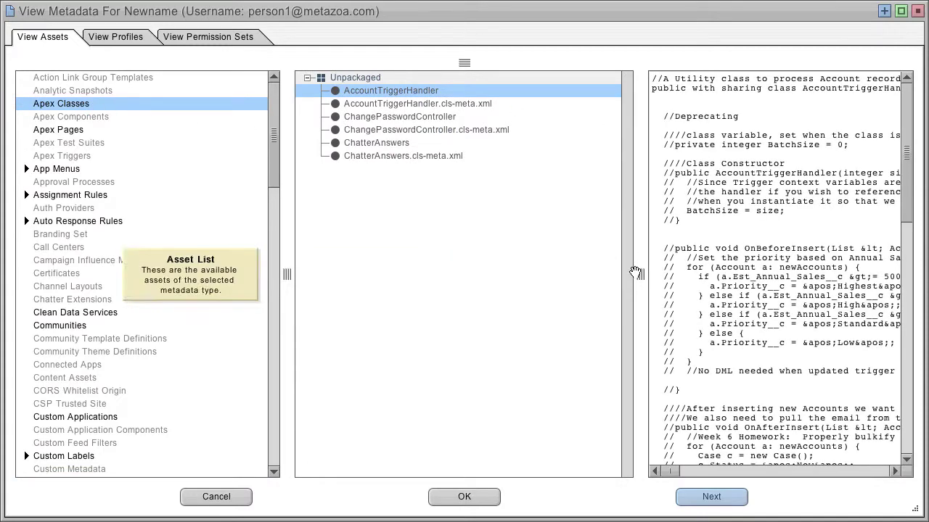
left_click_drag(638, 273, 2, 319)
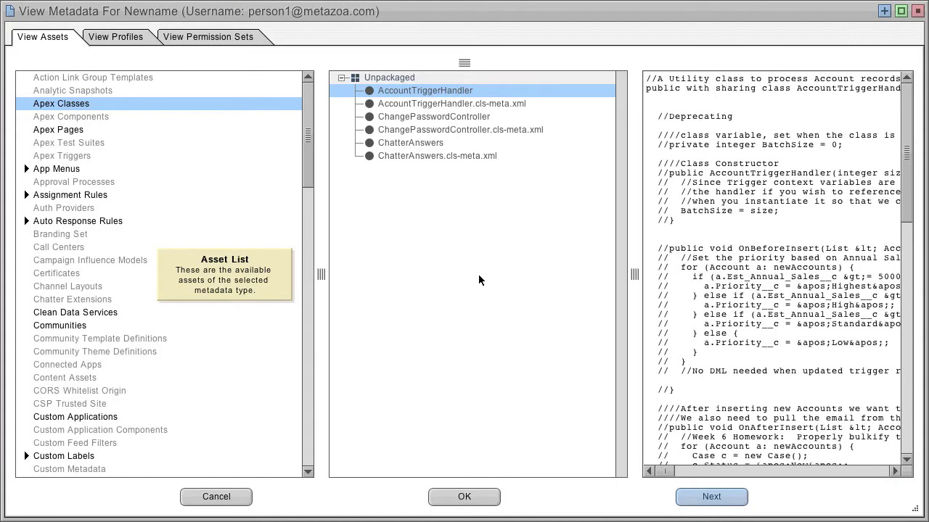
List the fields of the unpackaged Account custom object and view each definition from A_Long_Number__c through AccountSource
left_click_drag(309, 152, 311, 240)
left_click(65, 165)
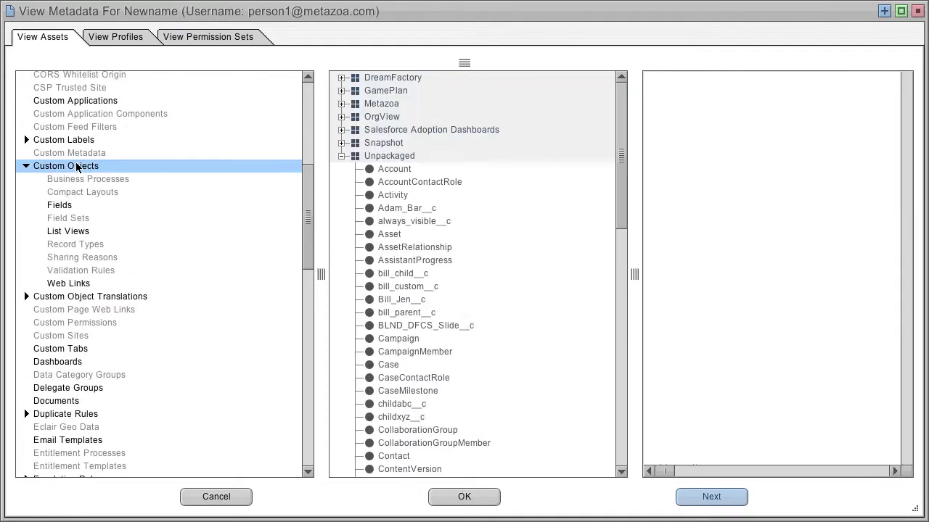
left_click(61, 206)
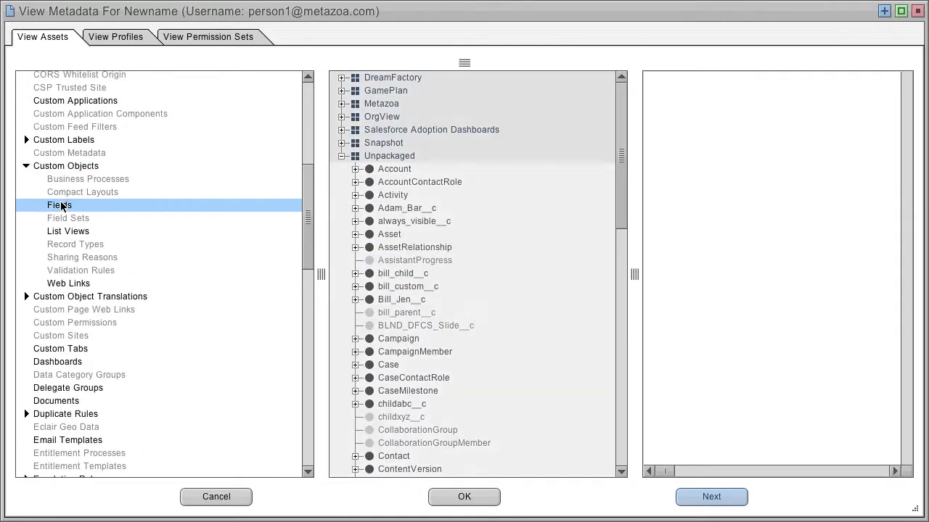
left_click(356, 172)
left_click(433, 182)
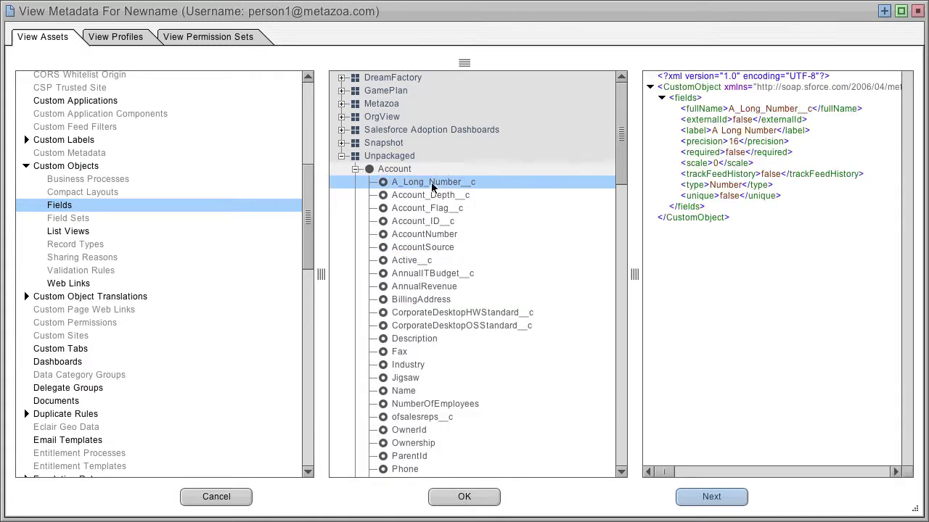
left_click(434, 195)
left_click(438, 209)
left_click(437, 223)
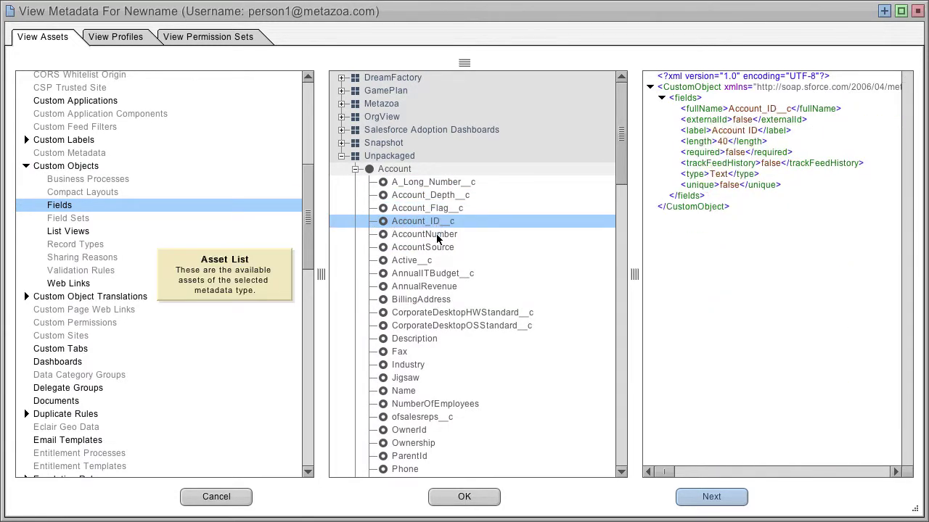
left_click(438, 235)
left_click(439, 248)
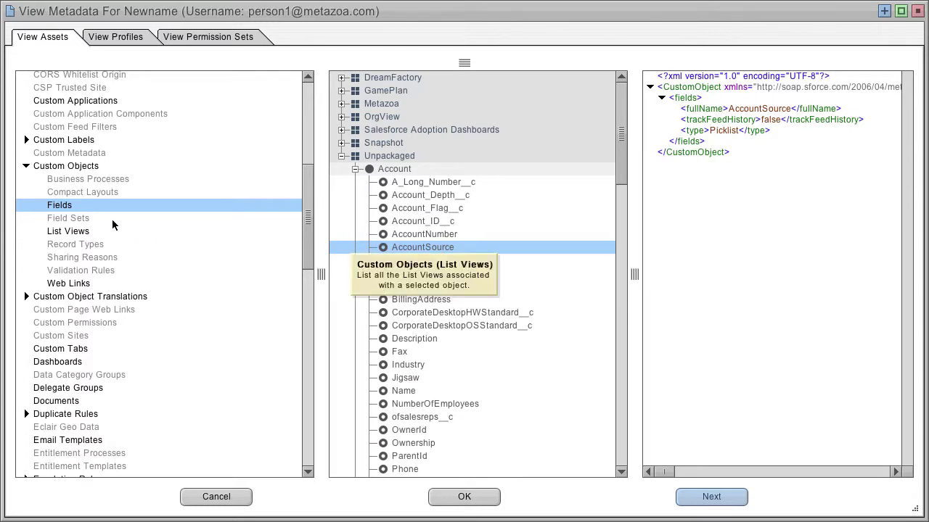
Return to the Account custom object's XML and search the snapshot for its CallHighlightAction value
left_click(69, 167)
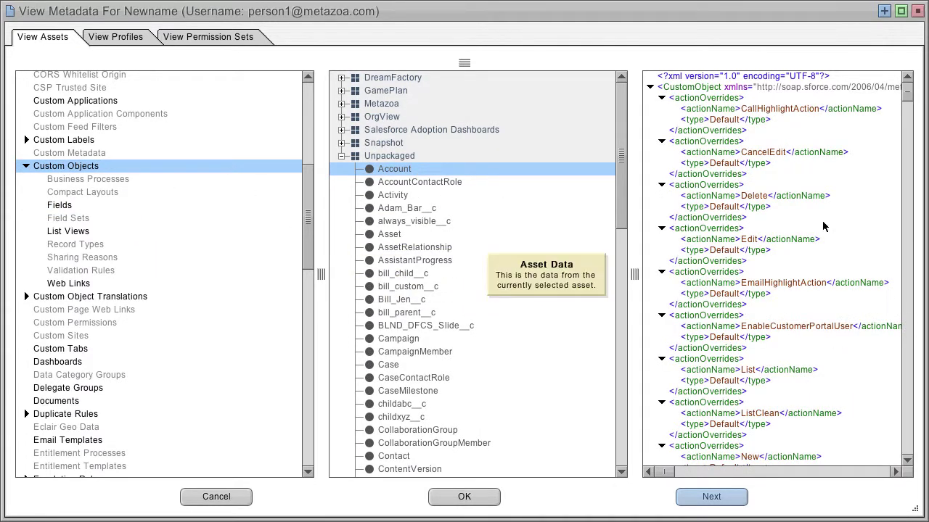
right_click(703, 180)
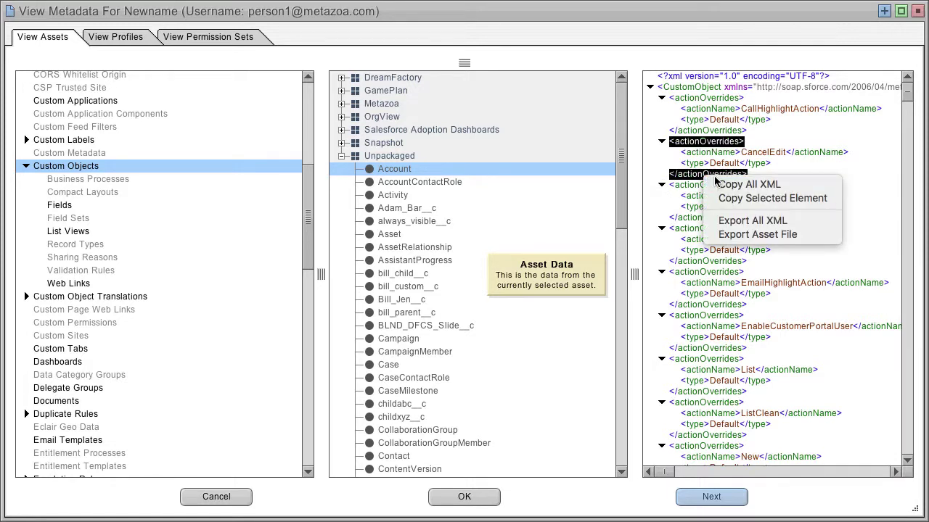
right_click(775, 110)
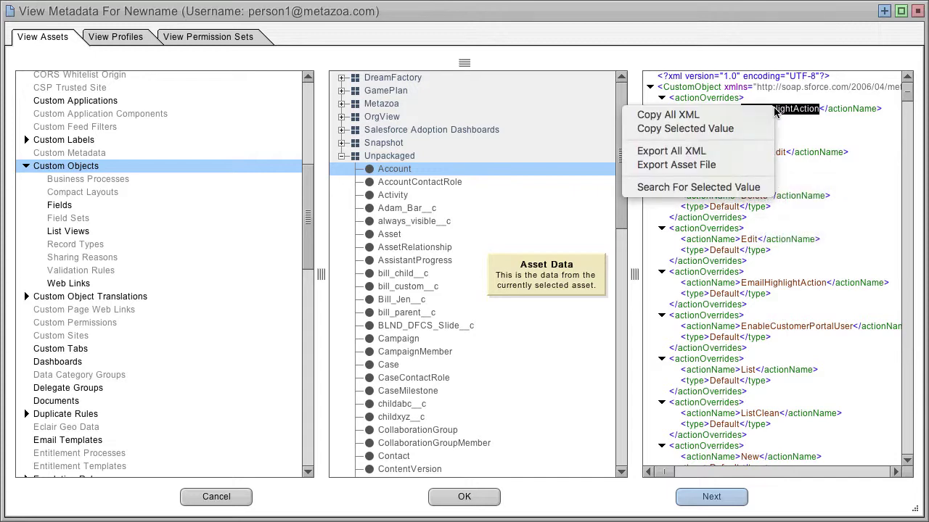
left_click(735, 188)
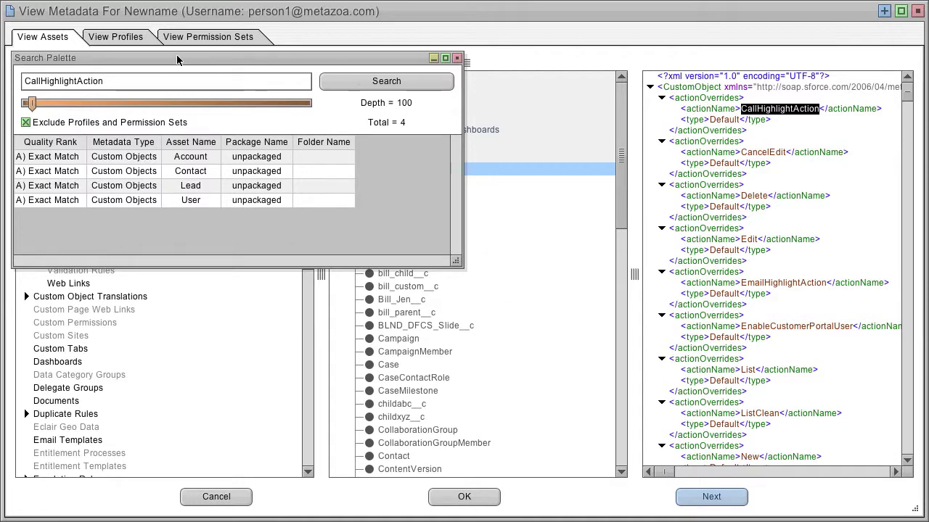
Resize the search palette and examine the CallHighlightAction matches in the Account, Contact, Lead and User objects
left_click_drag(456, 262, 463, 226)
left_click(233, 156)
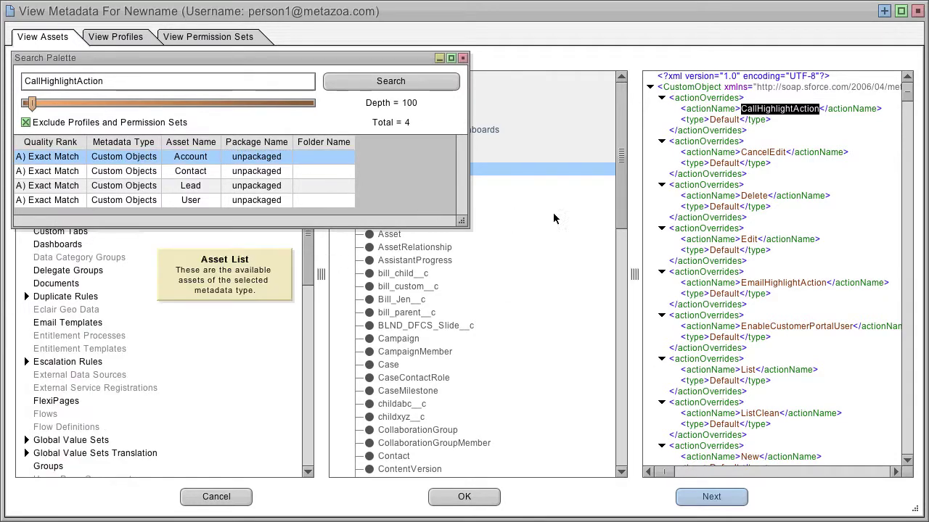
scroll(632, 192, "down", 1)
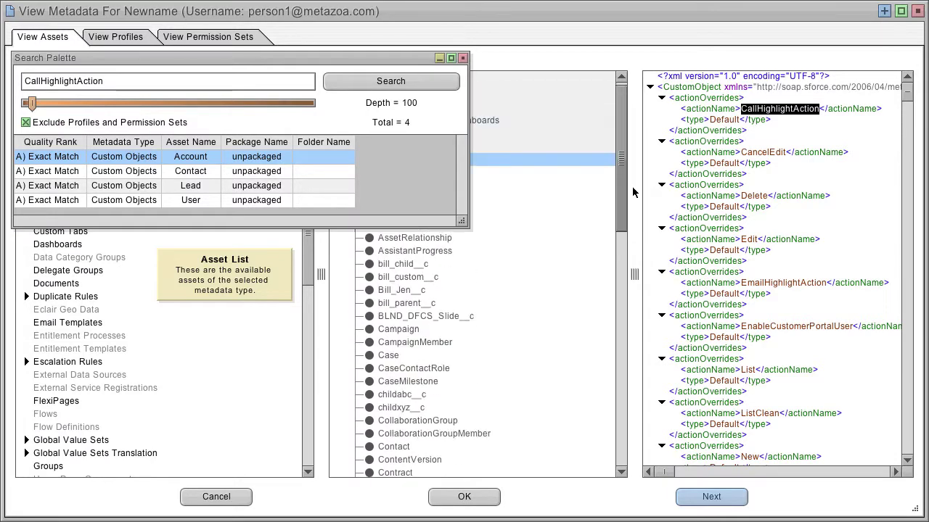
scroll(631, 192, "up", 1)
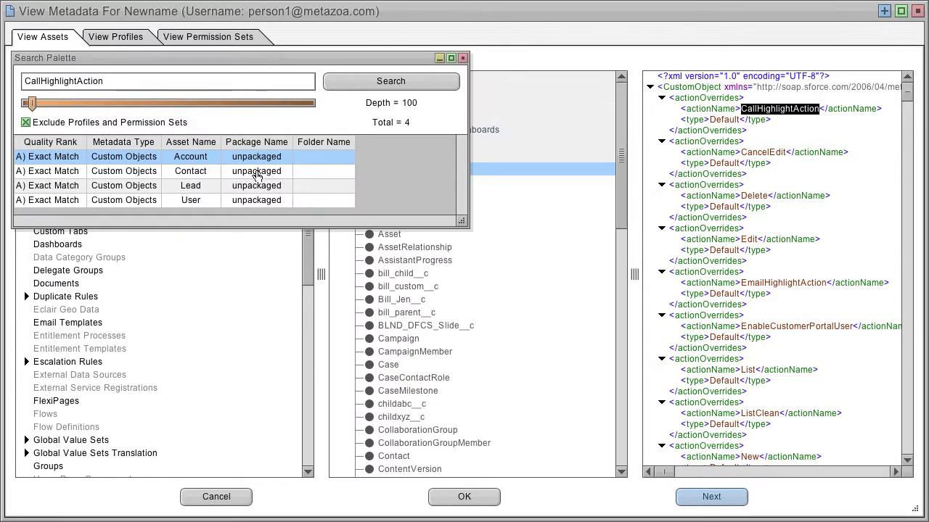
left_click(257, 173)
left_click(259, 187)
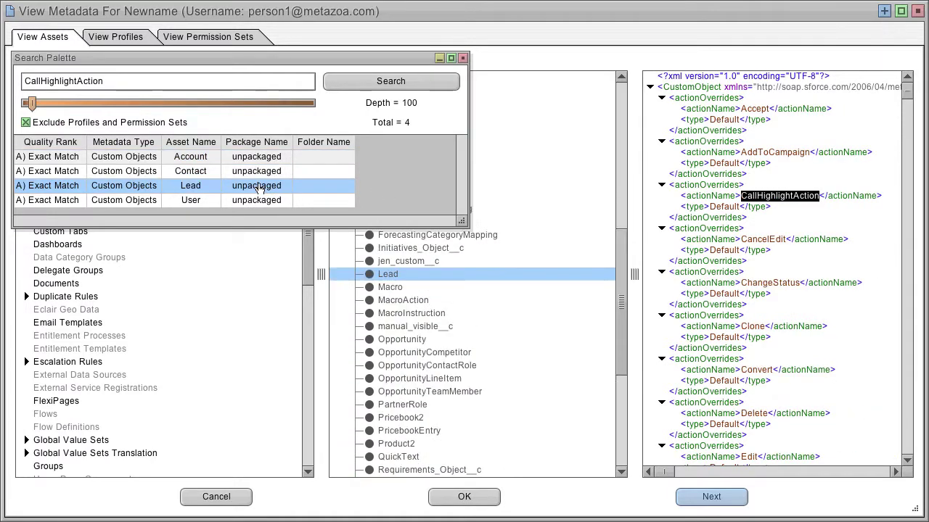
left_click(257, 201)
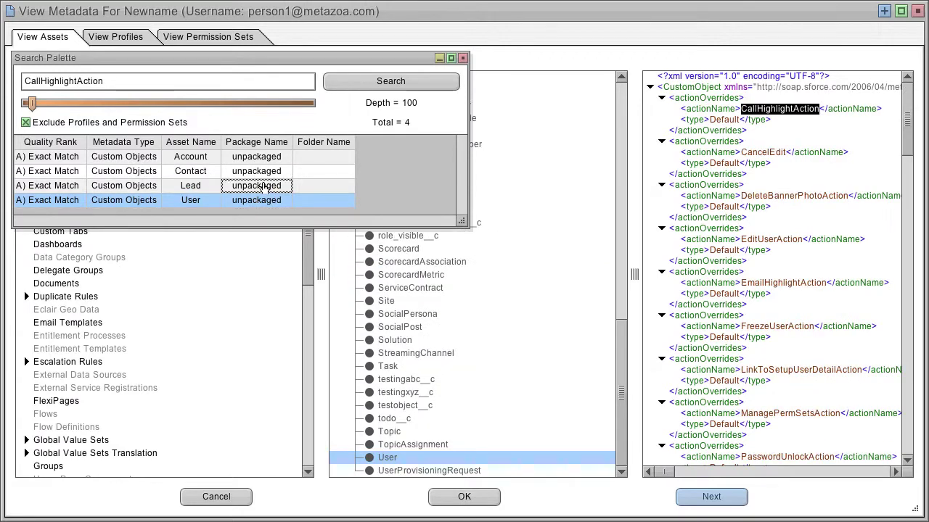
left_click(259, 187)
left_click(257, 172)
left_click(258, 157)
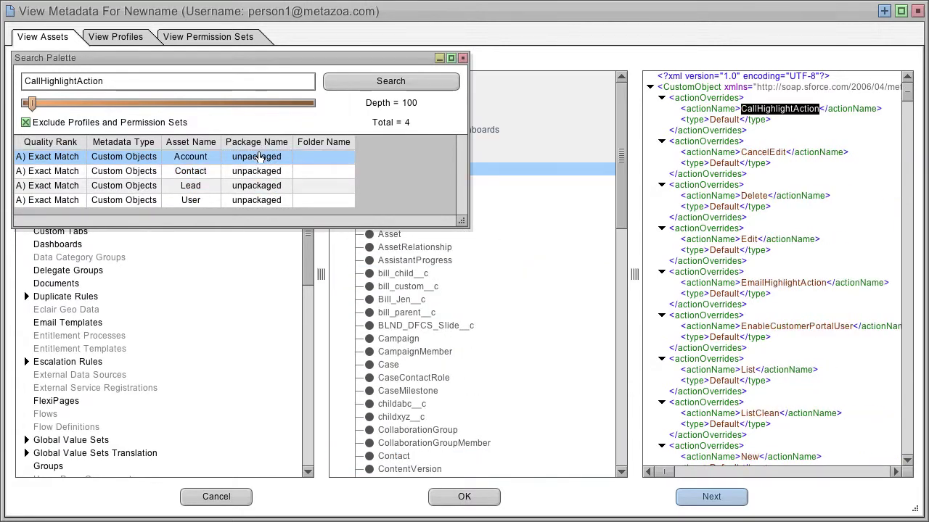
Search the snapshot metadata for "opportunity" and enlarge the search palette to show more results
double_click(89, 82)
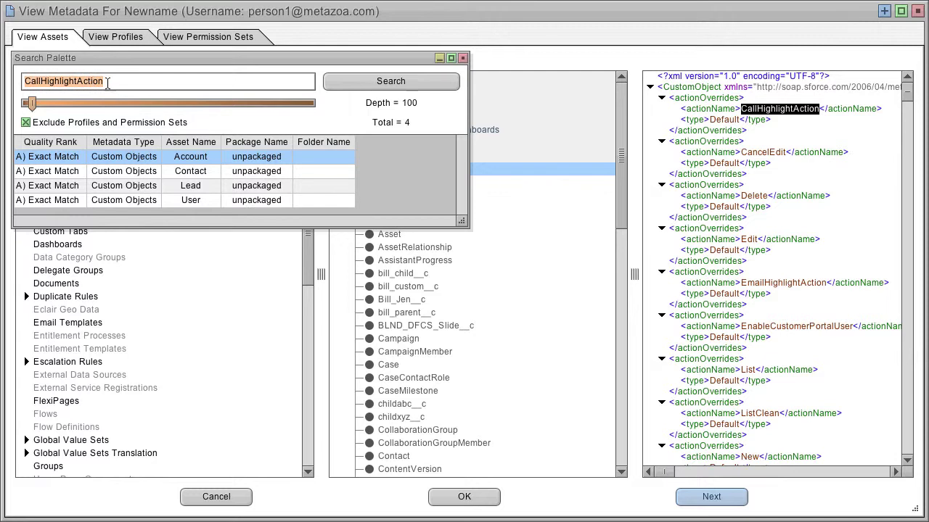
type("opp")
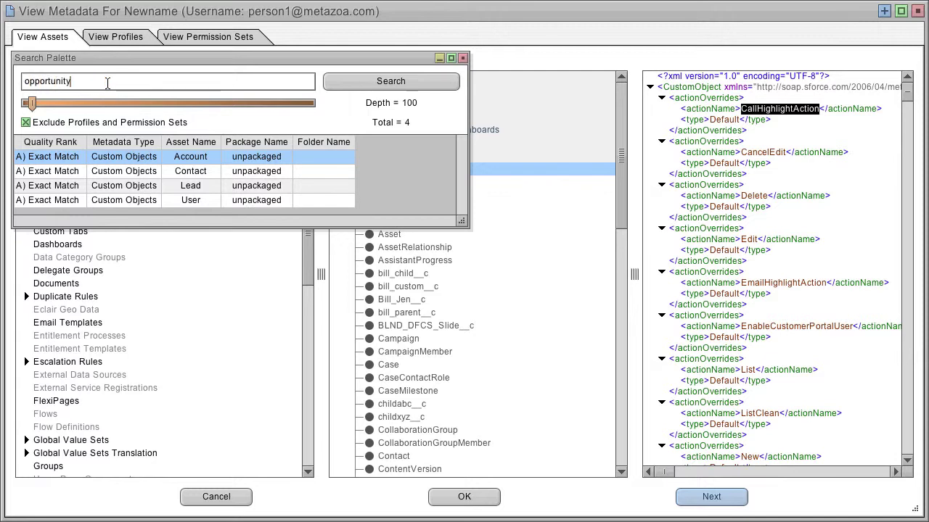
type("ortunity")
left_click(357, 81)
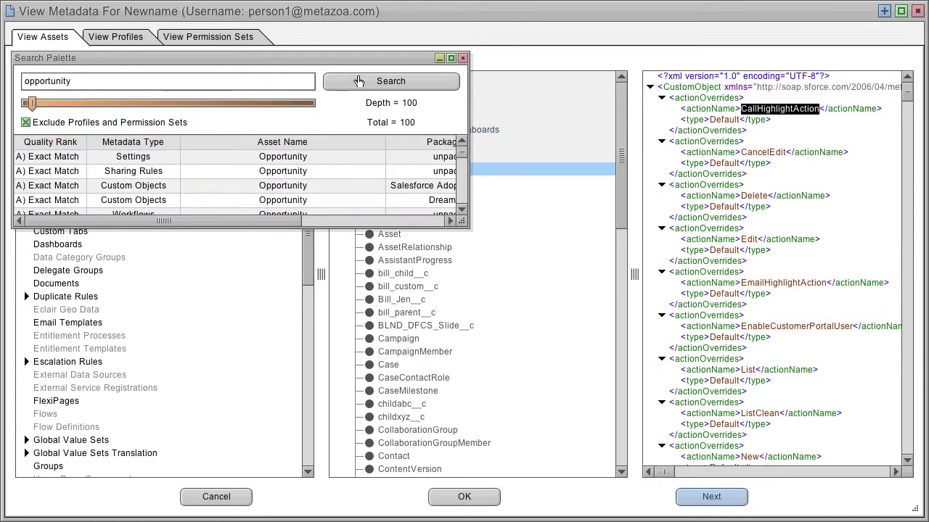
left_click_drag(466, 225, 584, 446)
Step through the opportunity matches from the Settings asset down to the unpackaged DB_Adoption_Count_of_OPPTYS report, examining each asset's XML
left_click(259, 161)
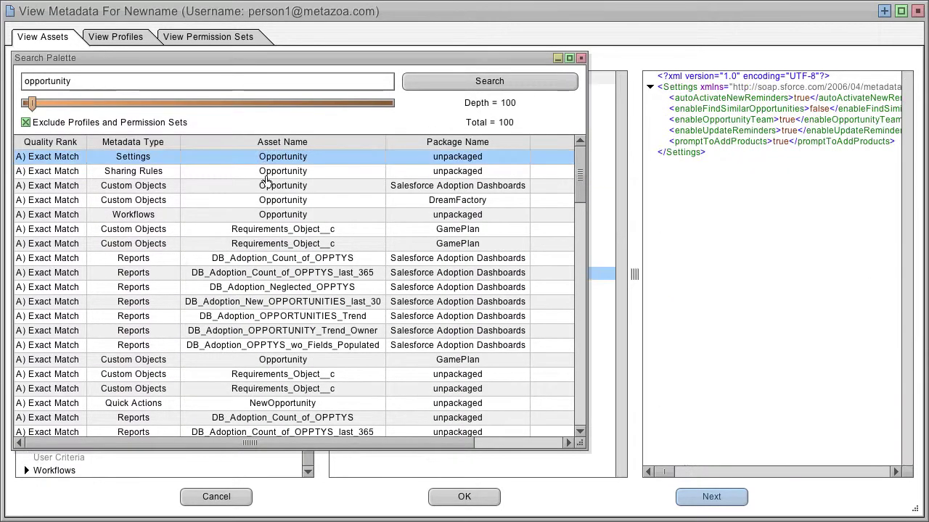
left_click(268, 185)
left_click(274, 201)
left_click(278, 216)
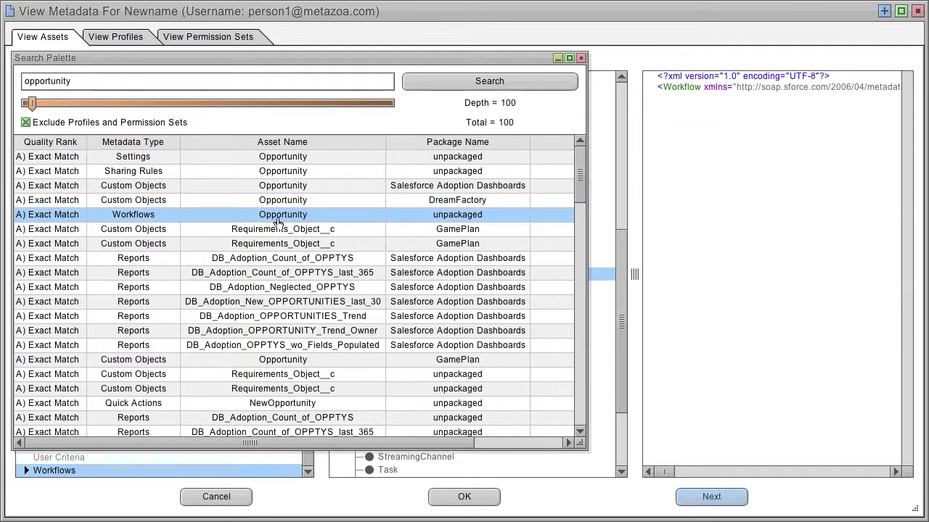
left_click(277, 245)
left_click(288, 272)
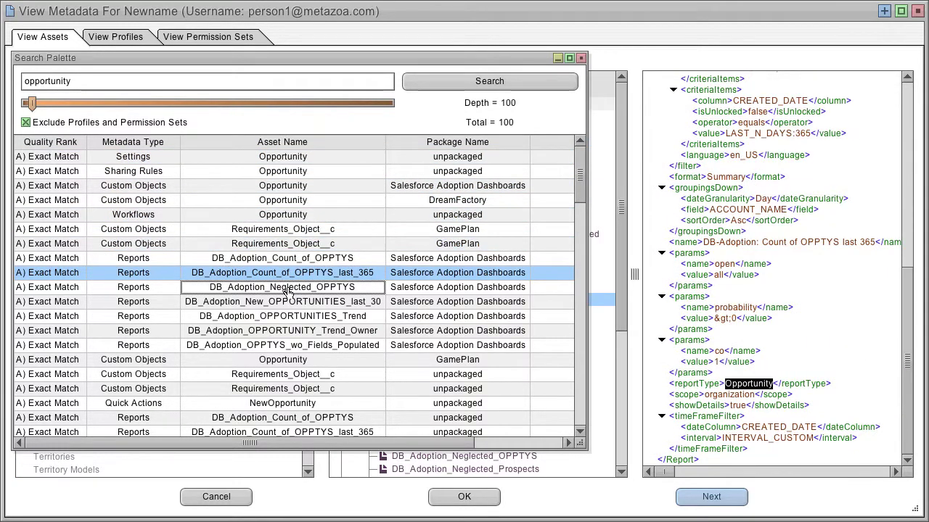
left_click(288, 288)
left_click(295, 302)
left_click(298, 317)
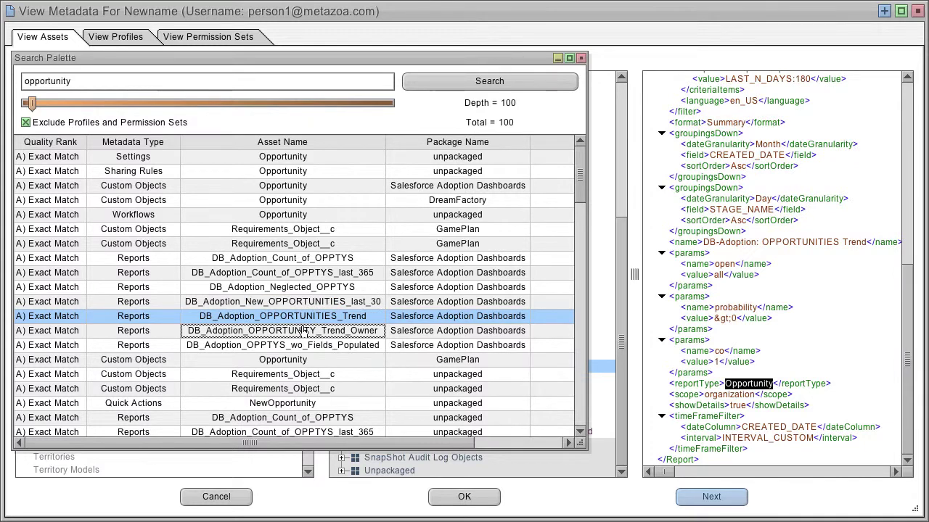
left_click(304, 330)
left_click(301, 345)
left_click(304, 360)
left_click(308, 375)
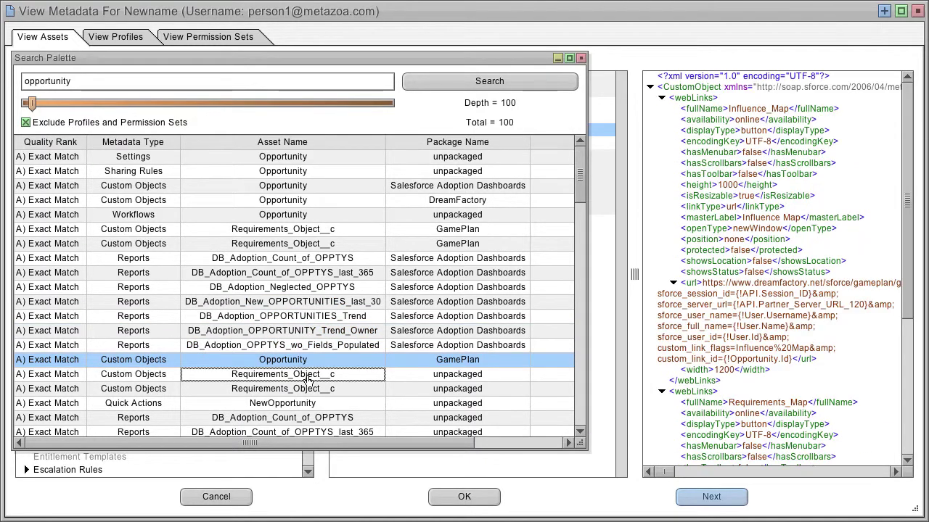
left_click(324, 403)
left_click(324, 419)
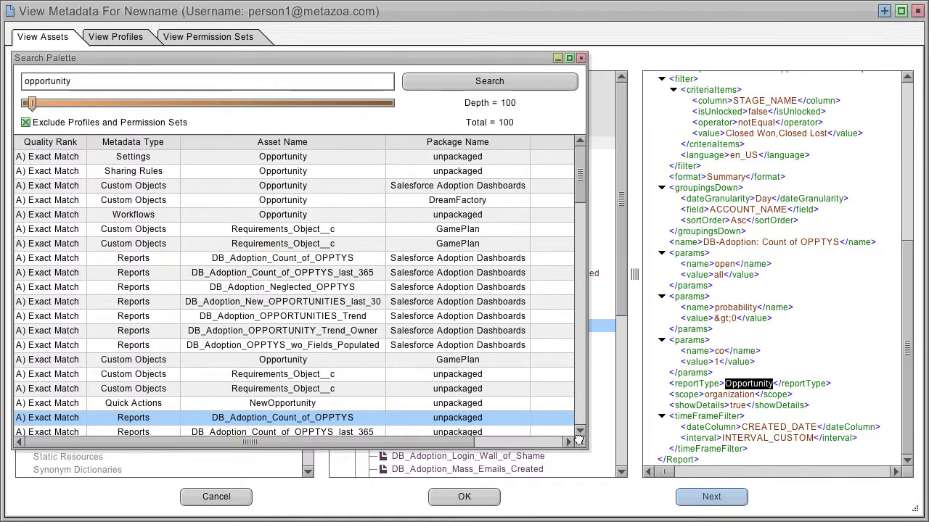
Close the search palette and expand the snapshot information area above the asset lists
left_click_drag(579, 441, 402, 238)
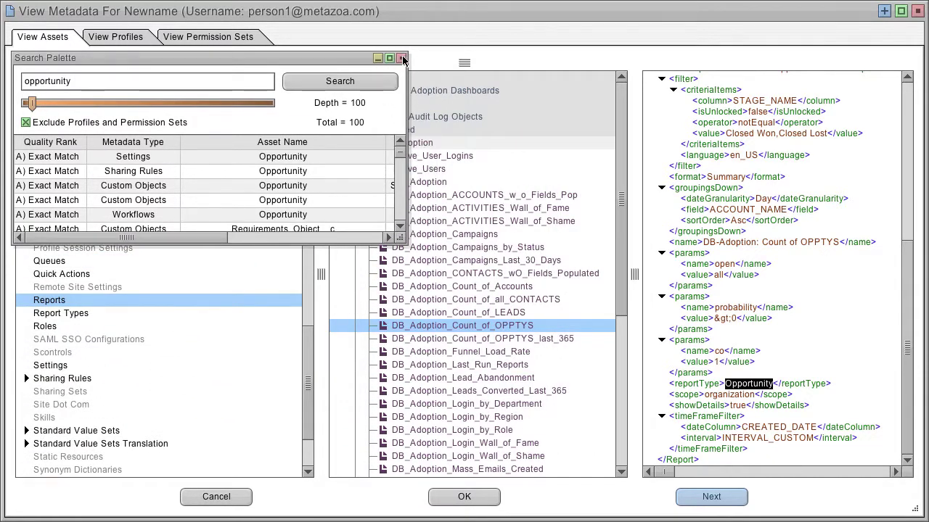
left_click(402, 58)
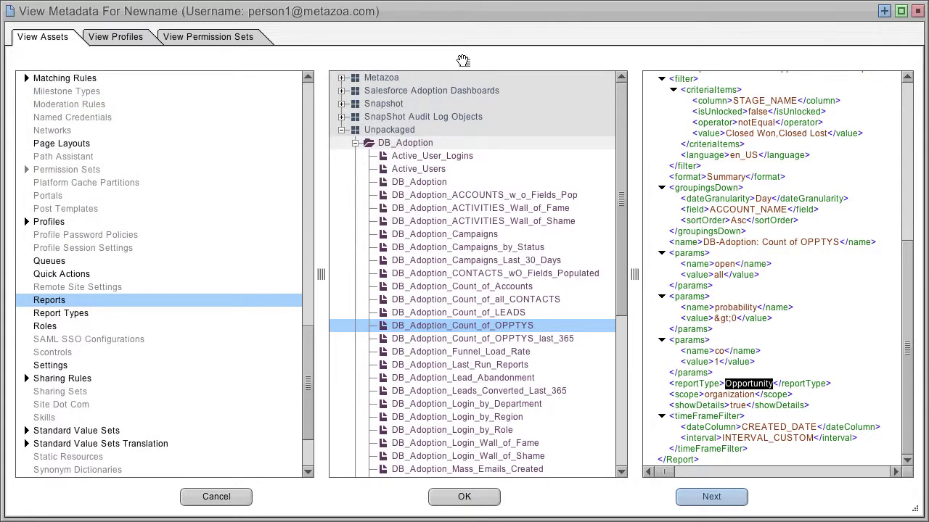
left_click_drag(463, 60, 464, 306)
View the org's deployment history, and examine the setup audit trail around the entry for this snapshot
left_click(145, 65)
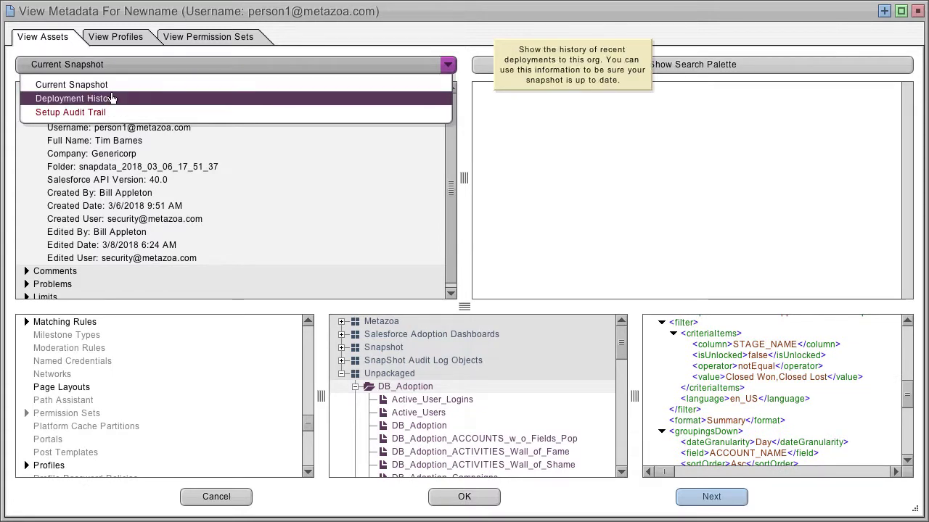
left_click(141, 99)
left_click(141, 65)
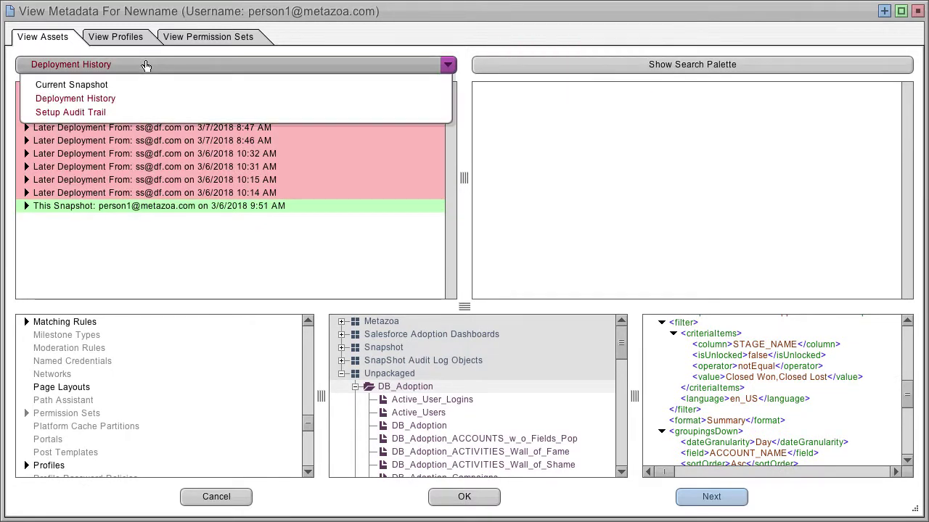
left_click(122, 113)
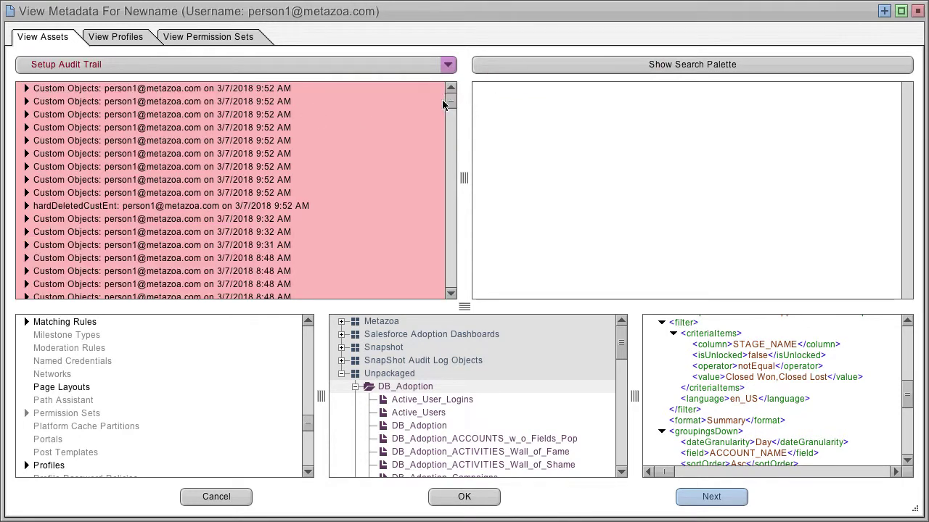
left_click_drag(450, 109, 458, 161)
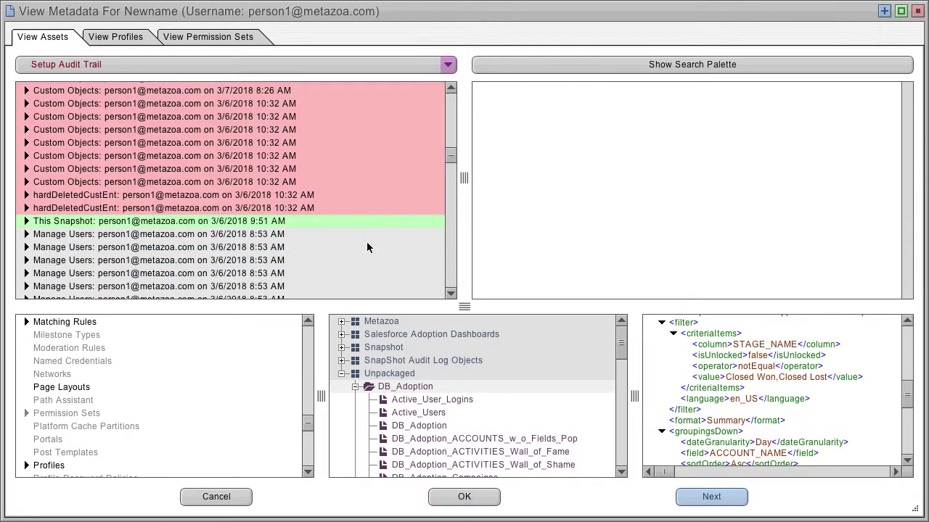
Shrink the snapshot information area to give the asset lists more room, leaving the search palette closed
left_click_drag(465, 307, 470, 245)
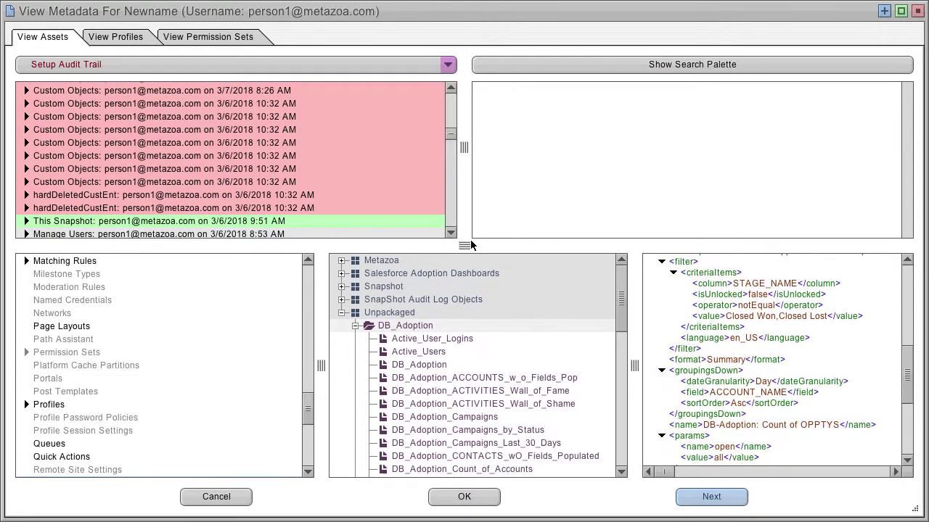
left_click(581, 64)
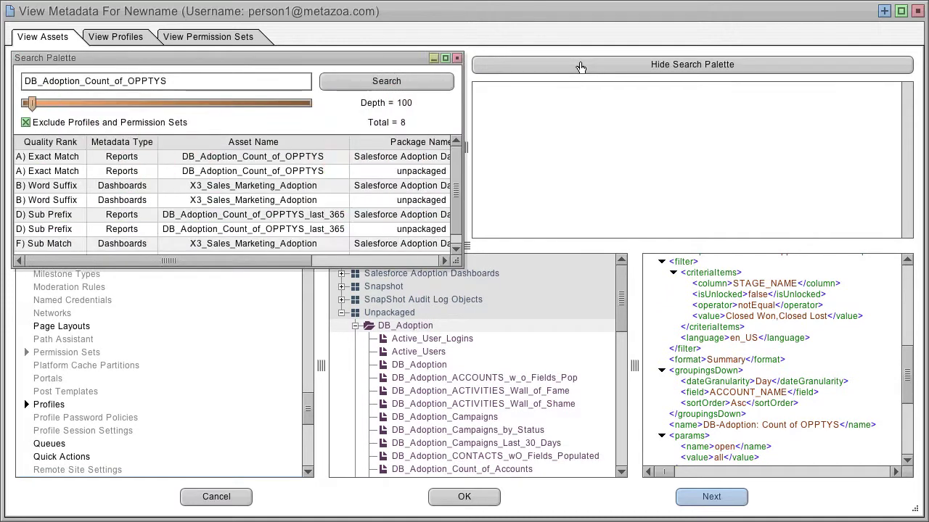
left_click(457, 58)
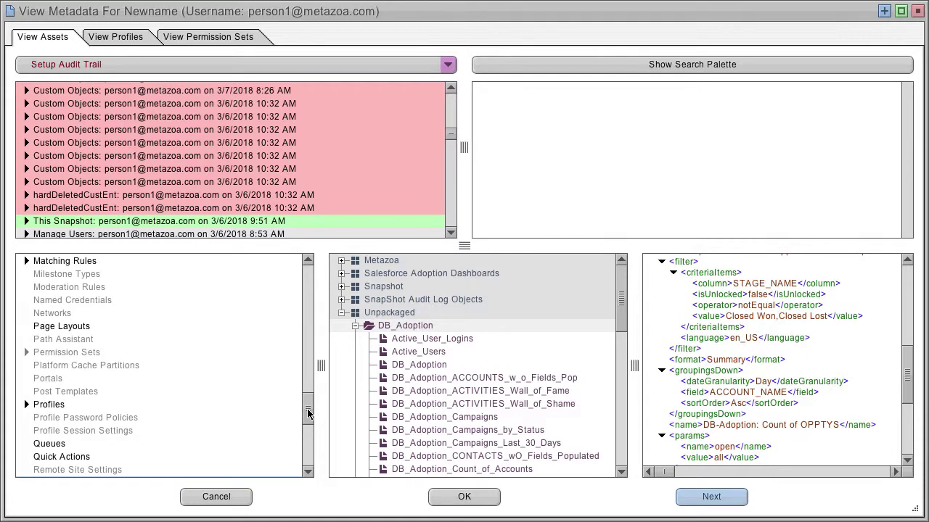
View the unpackaged Account custom object's XML and asset details, and switch the org information back to deployment history
left_click_drag(307, 413, 309, 322)
left_click(72, 383)
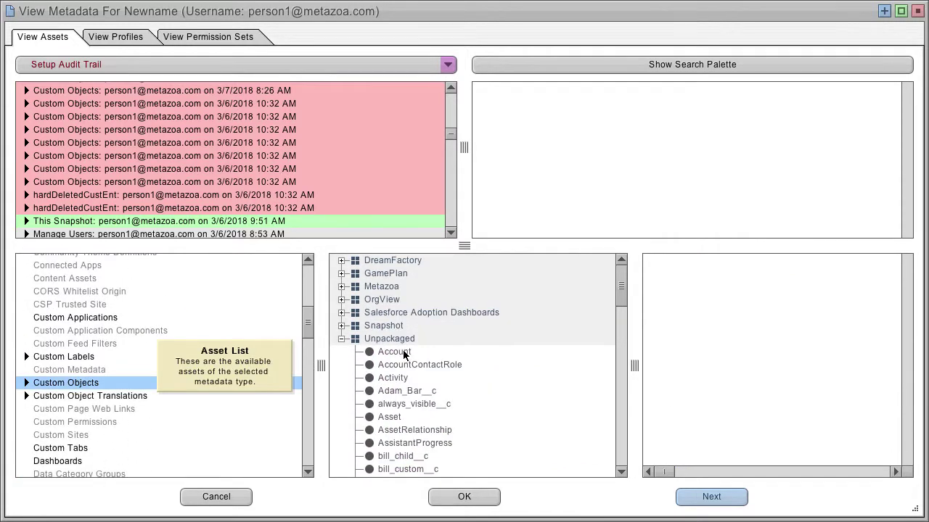
left_click(402, 353)
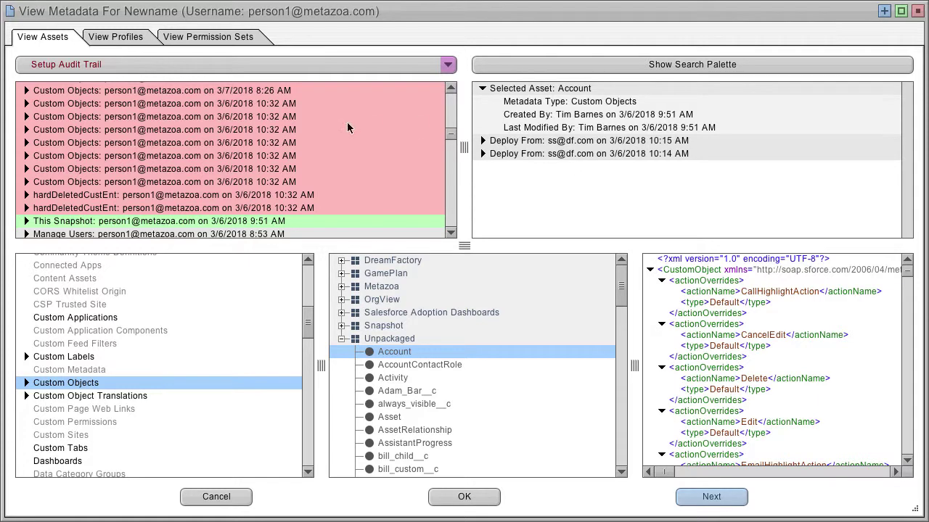
left_click(231, 71)
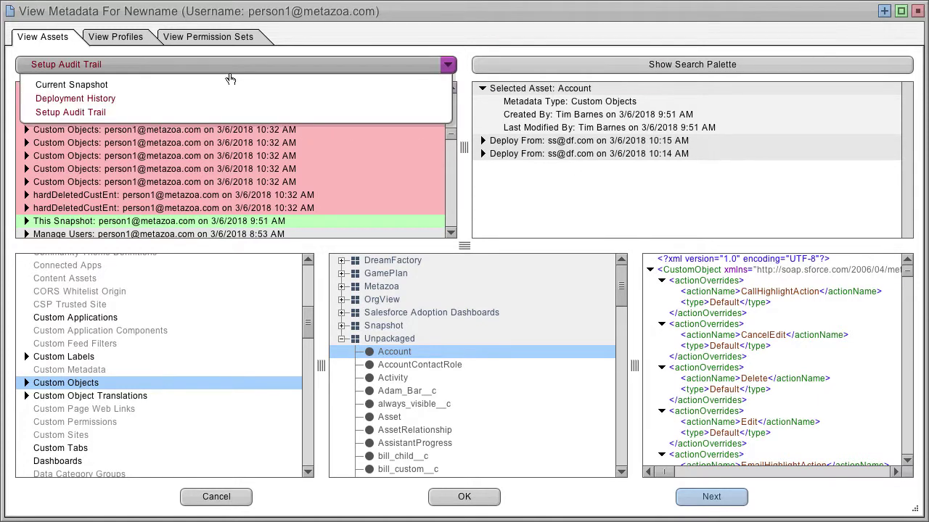
left_click(232, 93)
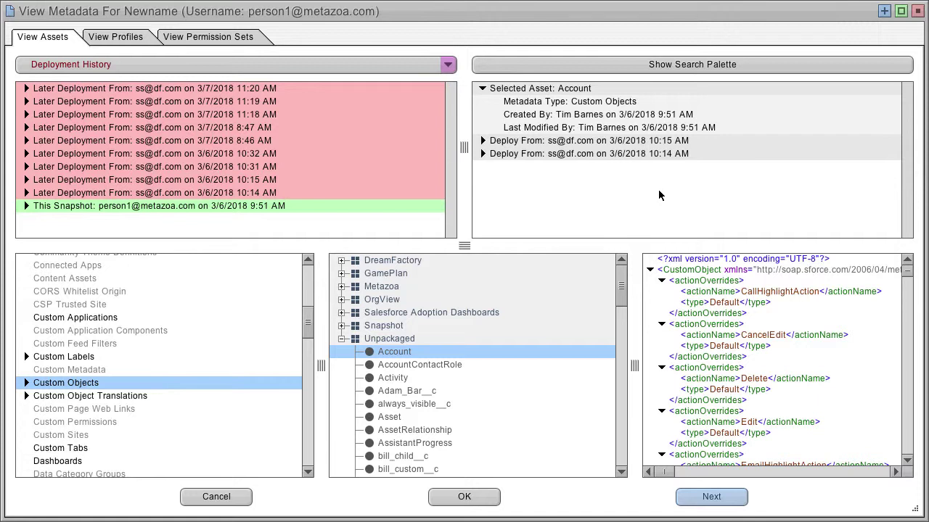
View the Adam_Bar__c custom object and examine its deployments from 3/7/2018 11:18 AM and 11:20 AM
left_click(412, 391)
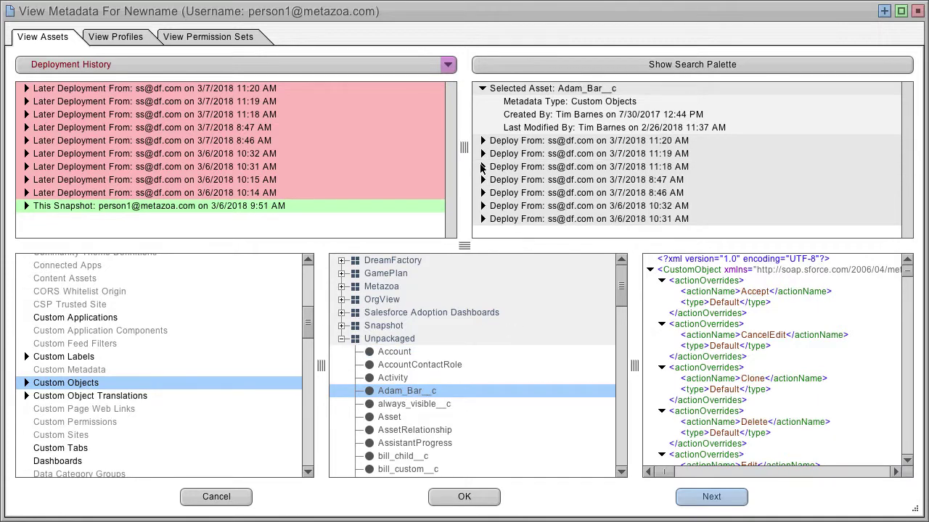
left_click(482, 167)
left_click(482, 141)
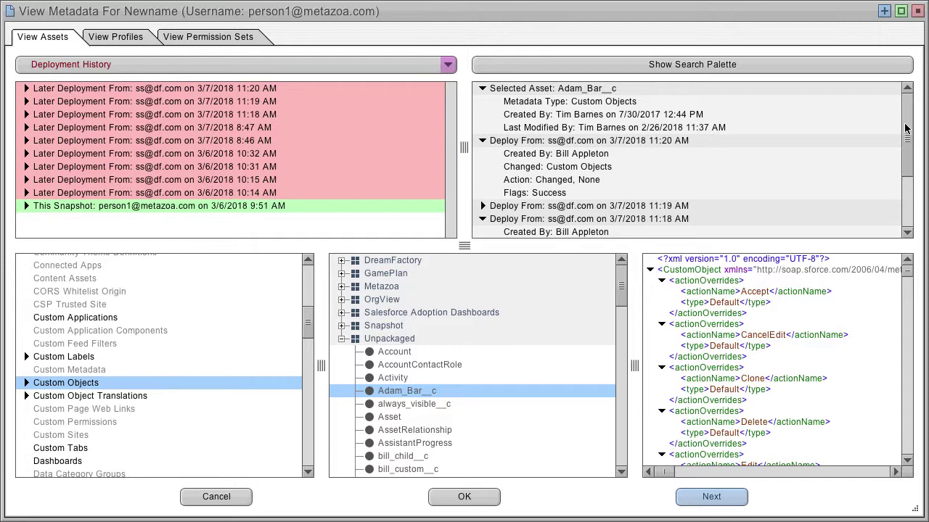
left_click_drag(905, 128, 920, 183)
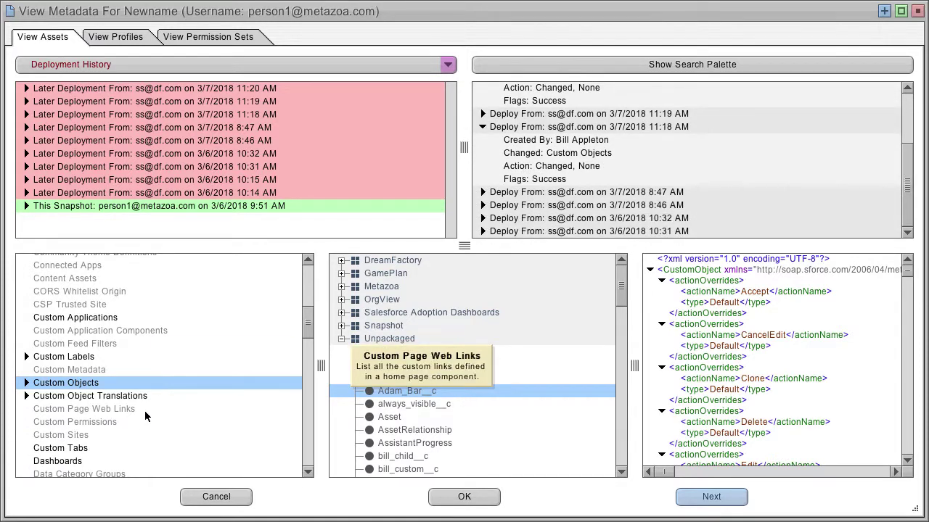
Examine the Build_Date__c and Empty_field__c fields of Adam_Bar__c, including Empty_field__c's deployment from 3/7/2018 8:46 AM
left_click(26, 383)
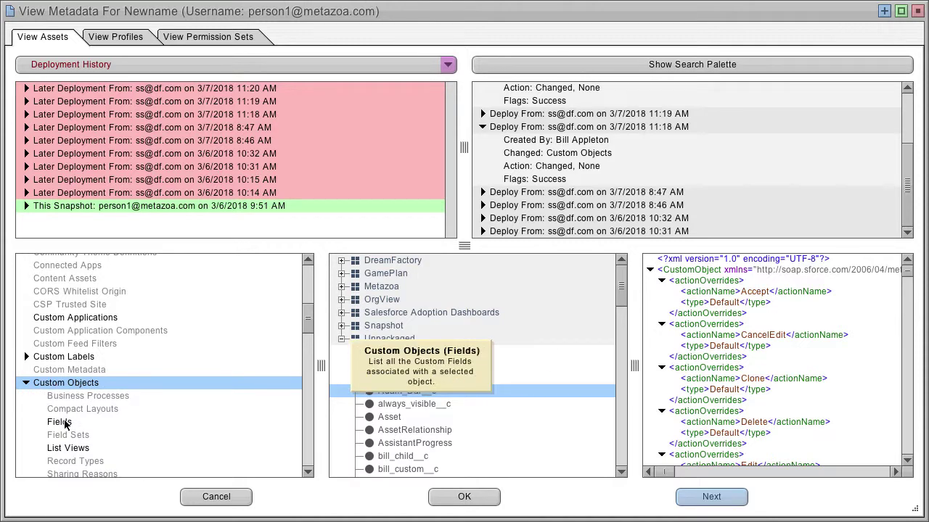
left_click(63, 423)
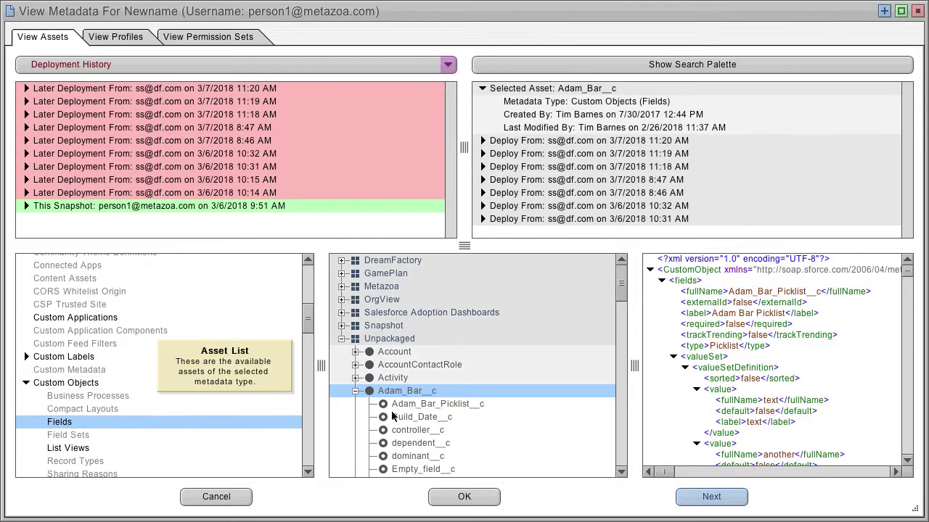
left_click(415, 420)
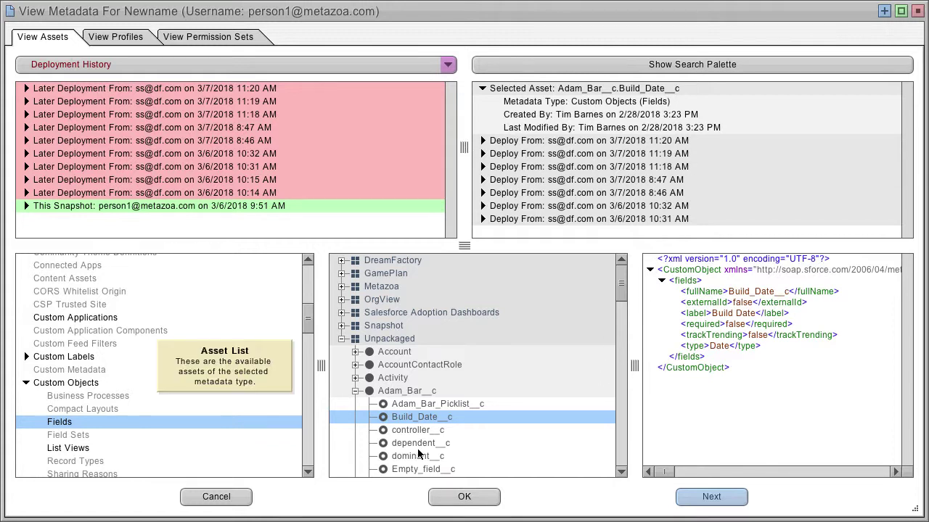
left_click(425, 470)
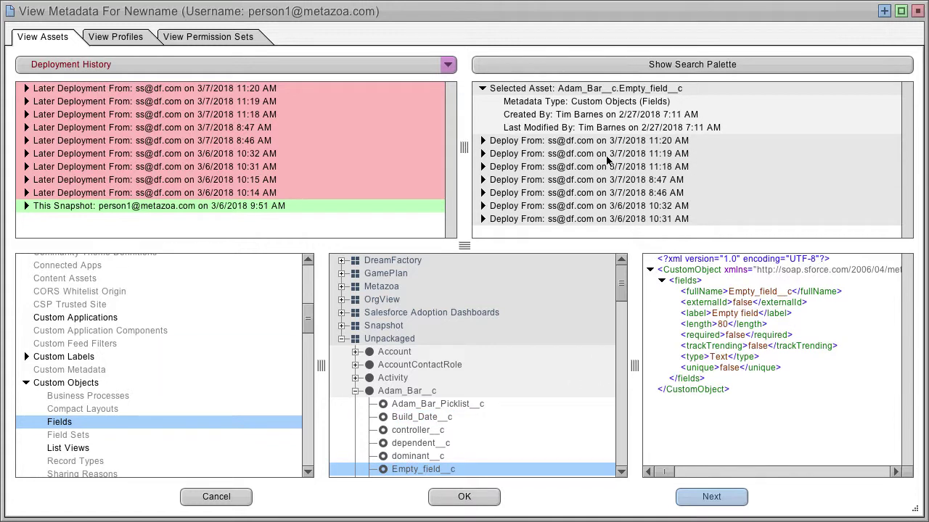
left_click(484, 193)
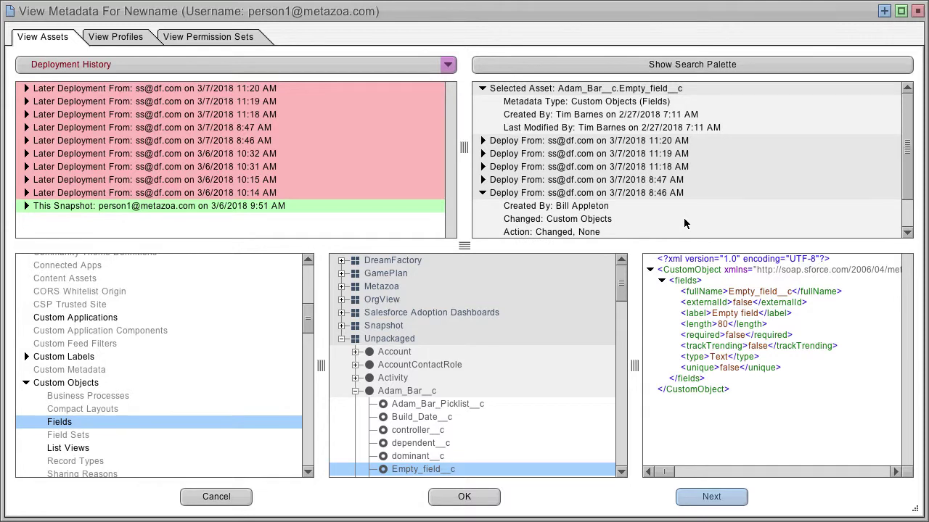
left_click(483, 193)
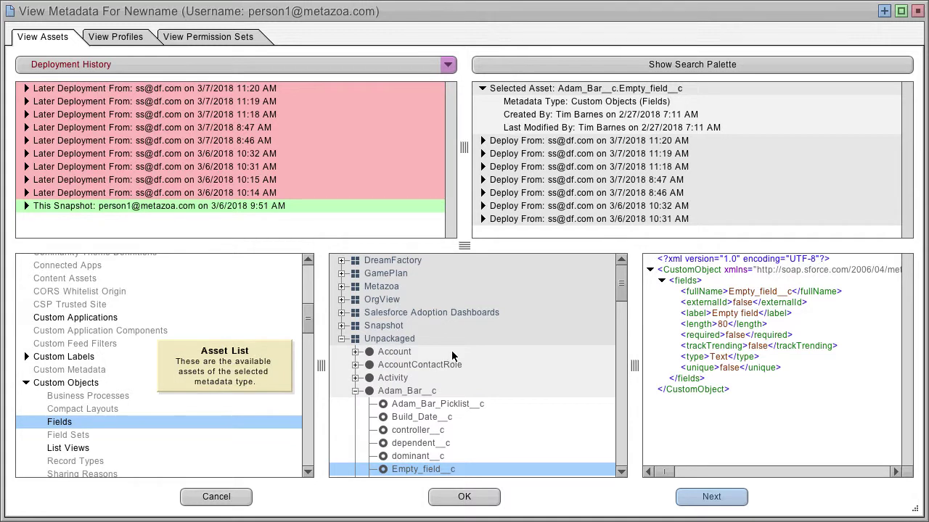
View the snapshot's profiles by Apex Class Accesses and by Apex Page Accesses
left_click(127, 38)
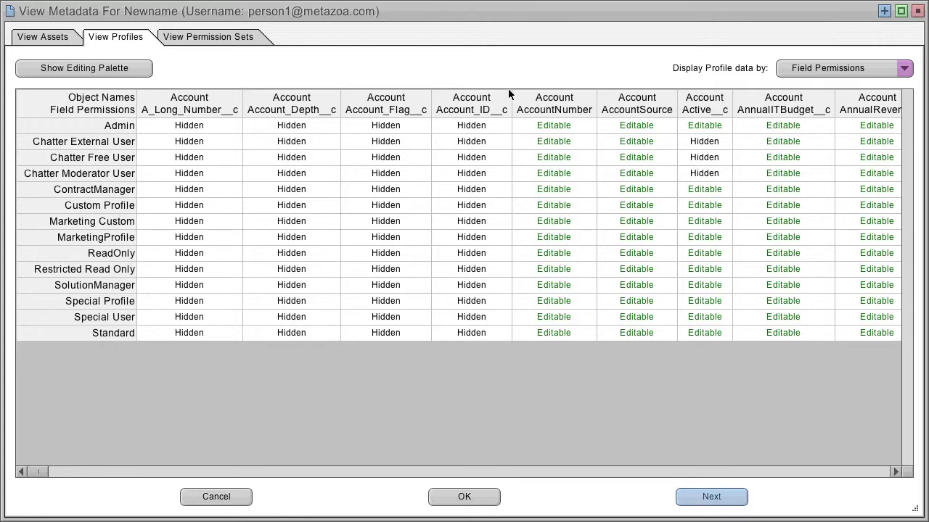
left_click(903, 68)
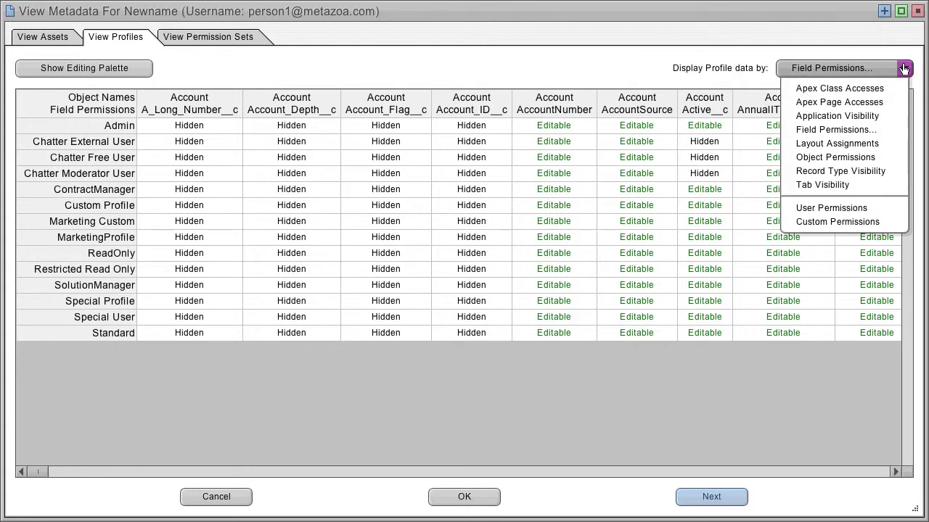
left_click(838, 89)
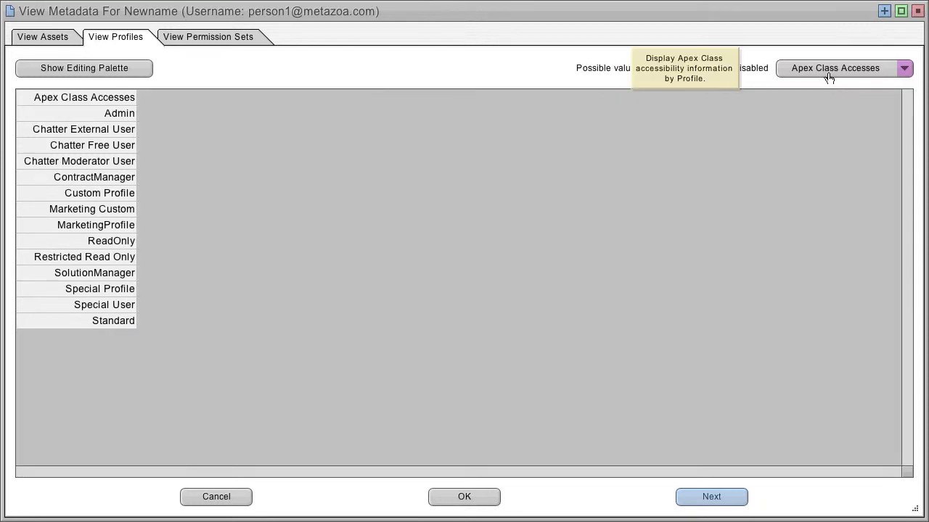
left_click(828, 70)
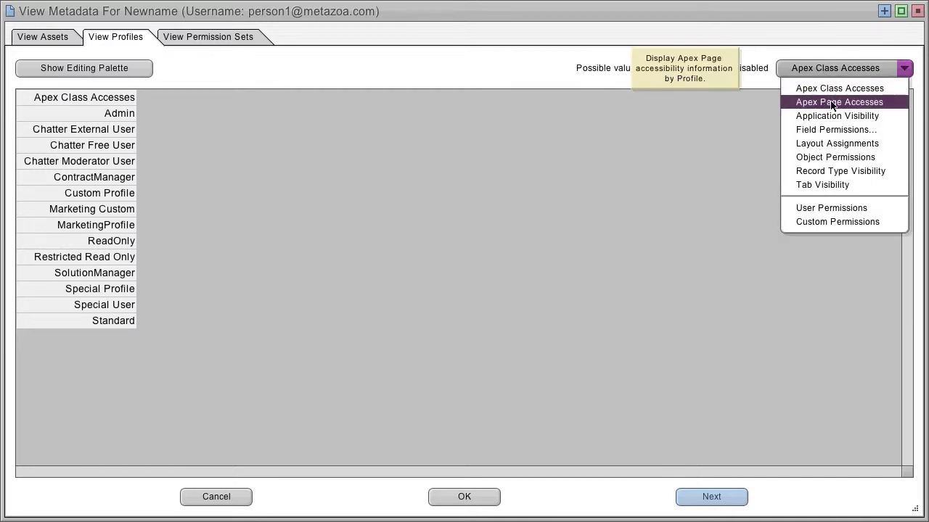
left_click(831, 103)
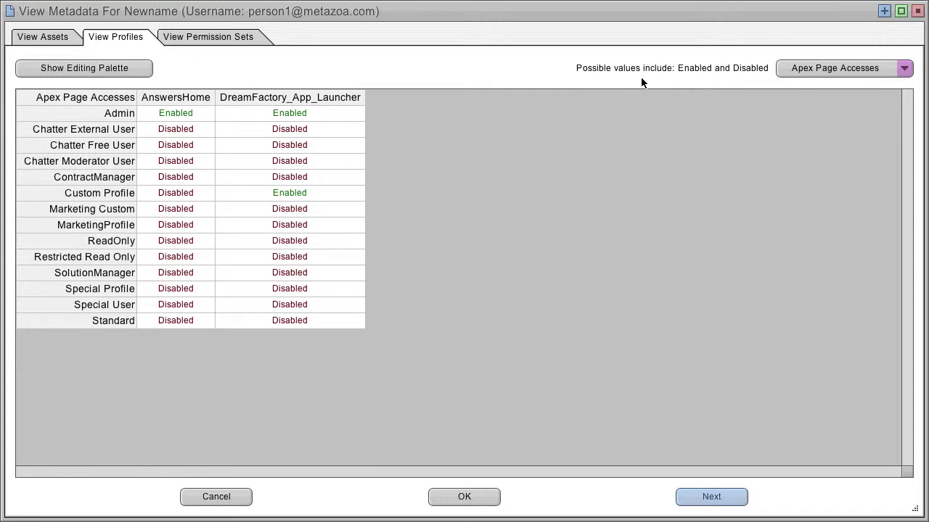
Display the profile data by Application Visibility and look across its application columns
left_click(834, 70)
left_click(827, 118)
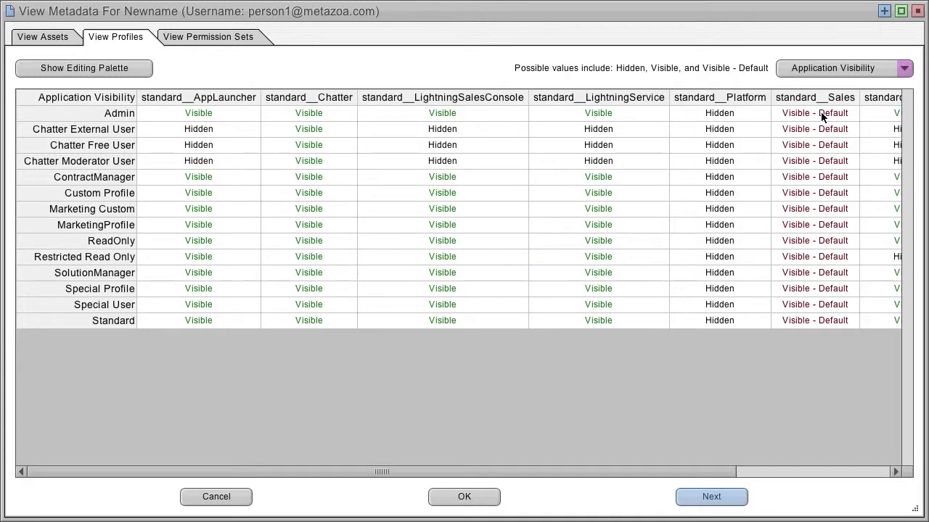
scroll(483, 193, "right", 3)
scroll(368, 208, "left", 3)
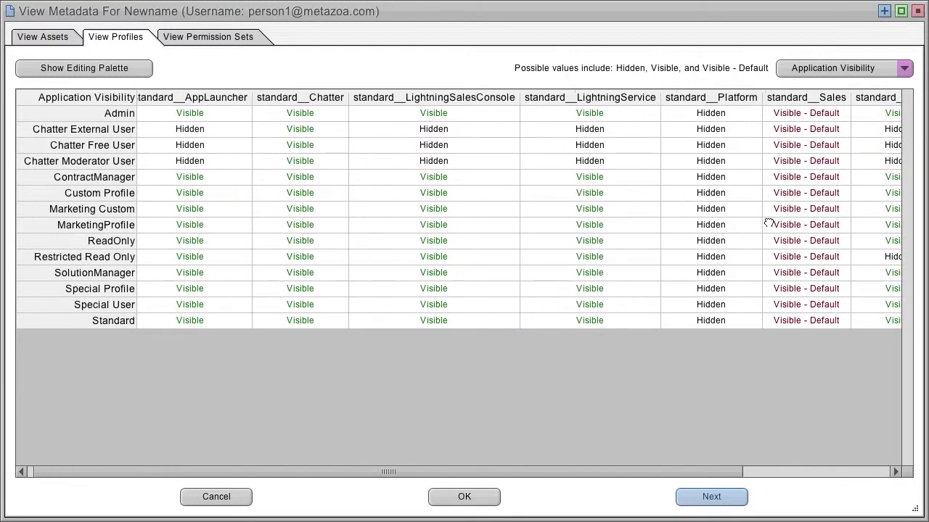
Display the profiles' Field Permissions report for all objects and look across its field columns
left_click(834, 69)
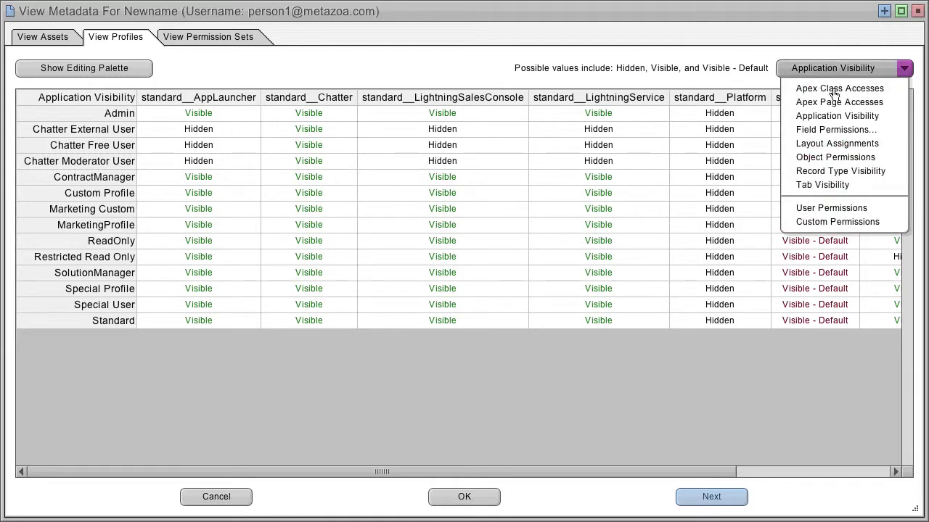
left_click(835, 130)
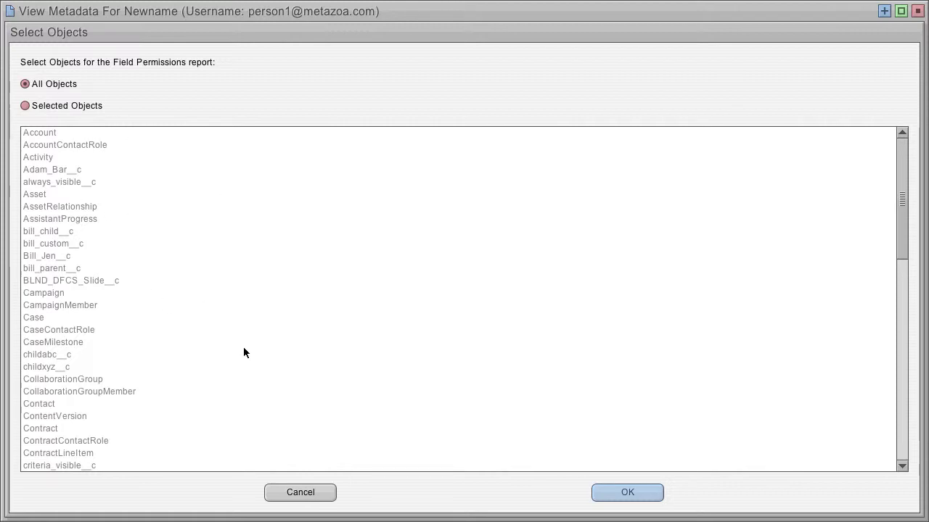
left_click(628, 494)
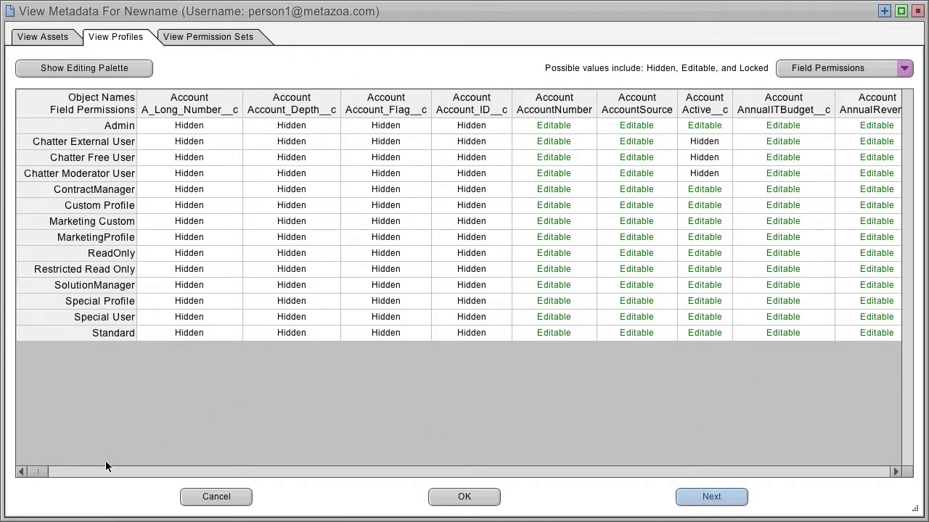
left_click_drag(37, 475, 124, 398)
scroll(712, 193, "right", 5)
scroll(338, 191, "left", 5)
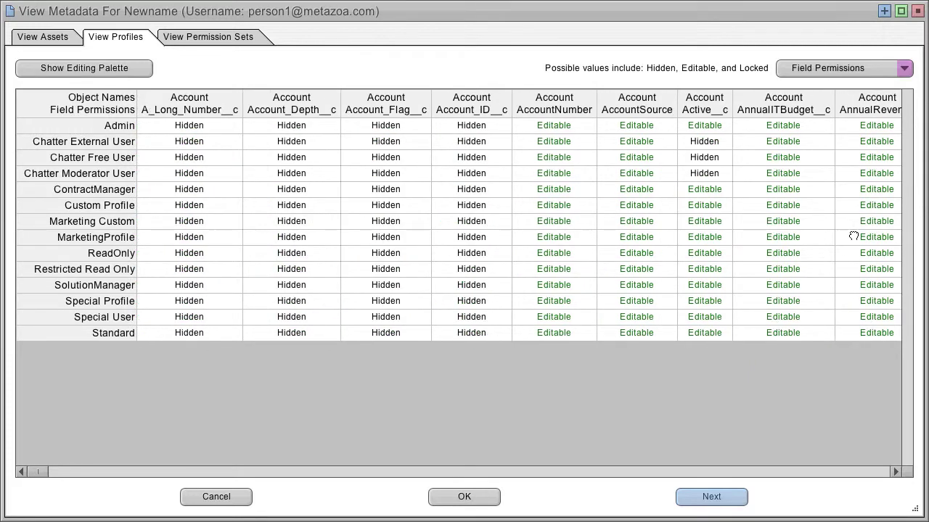
View the profile data by Layout Assignments and by User Permissions
left_click(827, 67)
left_click(819, 144)
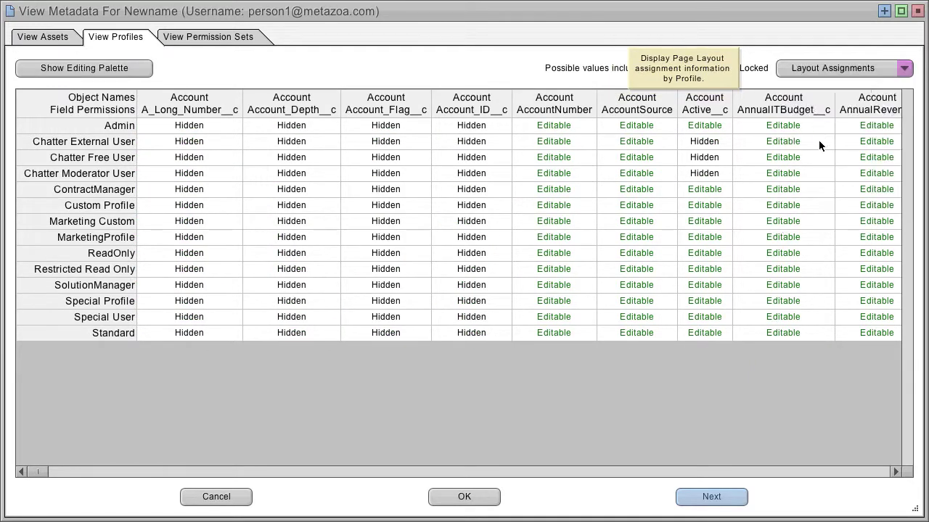
left_click(809, 73)
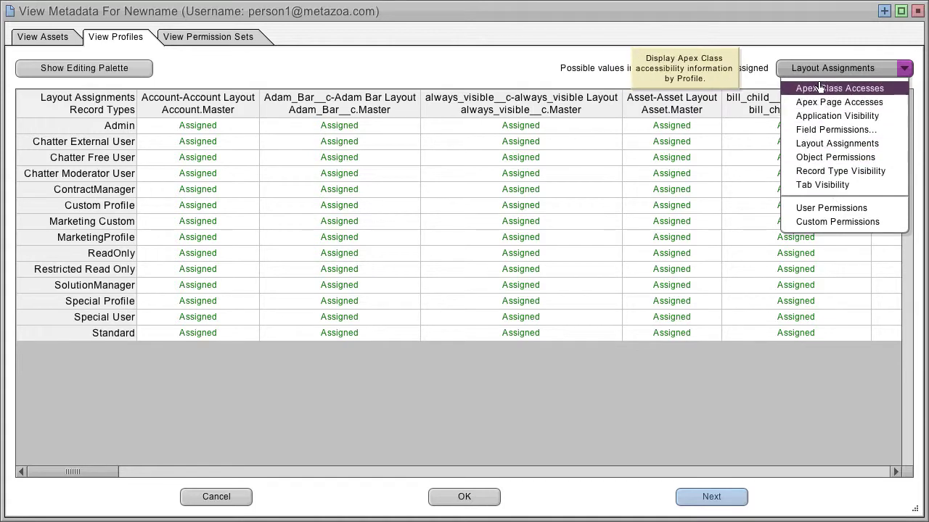
left_click(831, 207)
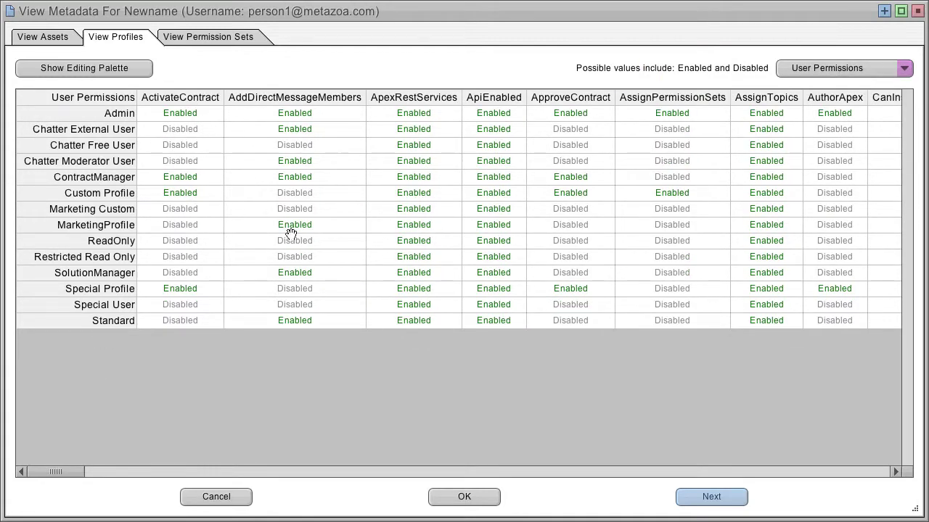
Display the profile data by Object Permissions and open the profile editing palette, placing it over the table's AssetRelationship column
left_click(819, 71)
left_click(827, 158)
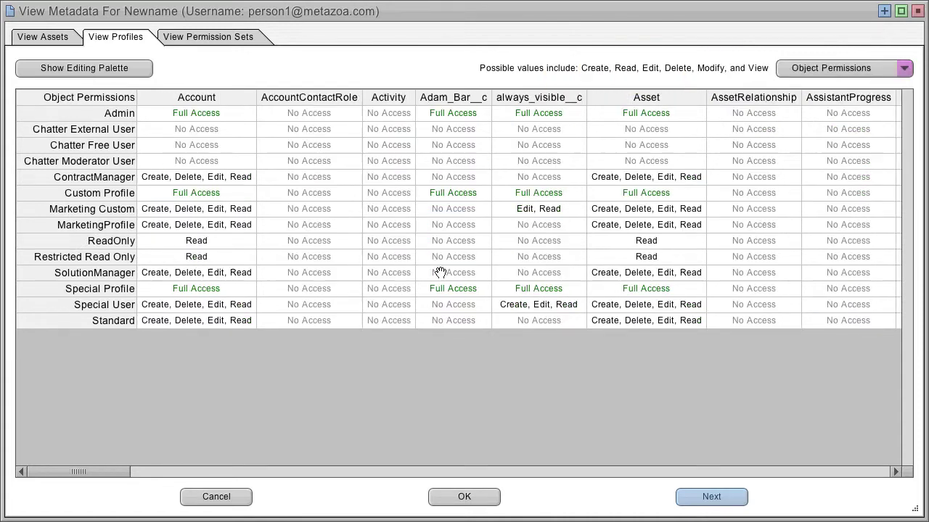
left_click(89, 71)
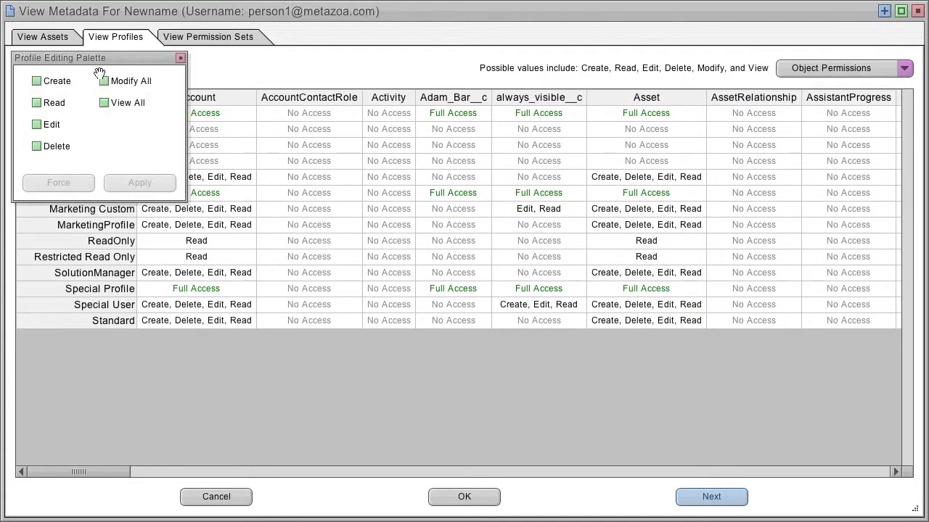
left_click_drag(131, 64, 783, 277)
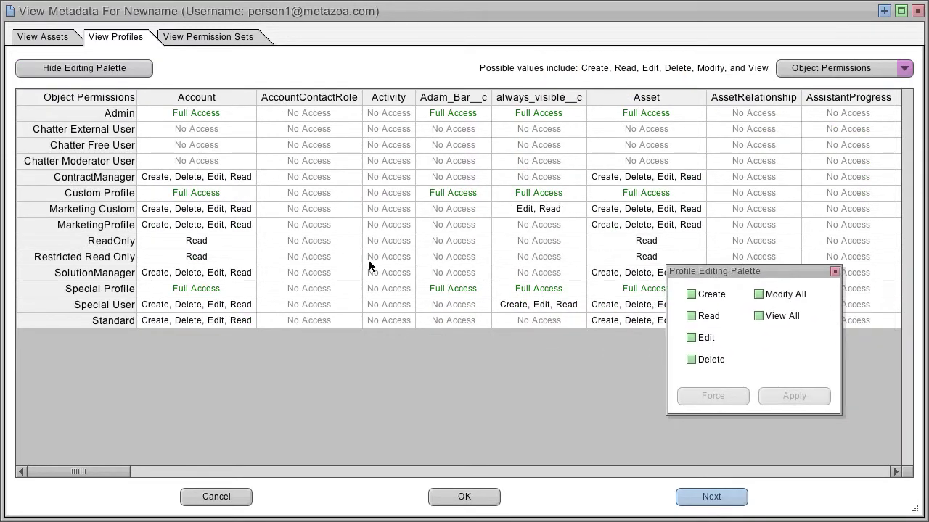
Apply Create and Read to the Custom Profile row, the Asset column, always_visible__c for Chatter Free and Moderator Users, and Adam_Bar__c for Chatter Moderator User
left_click(105, 193)
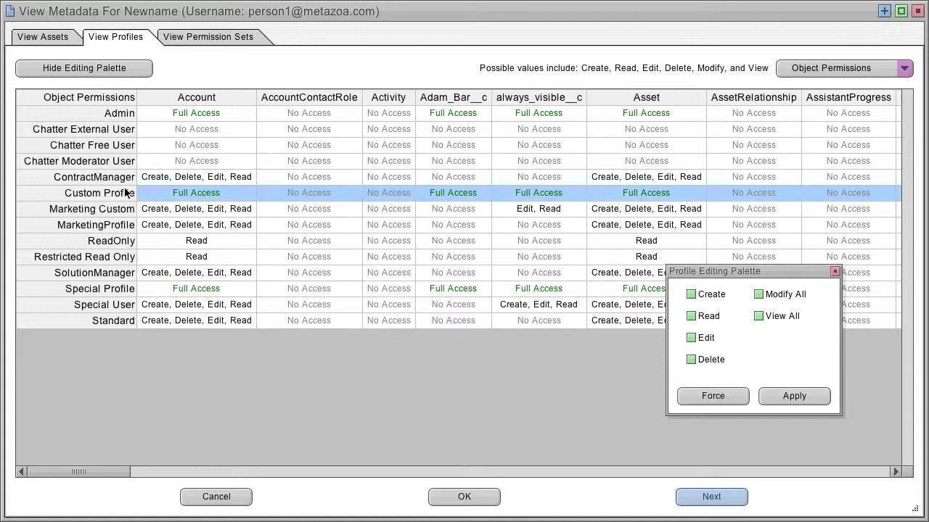
left_click(523, 149, "ctrl")
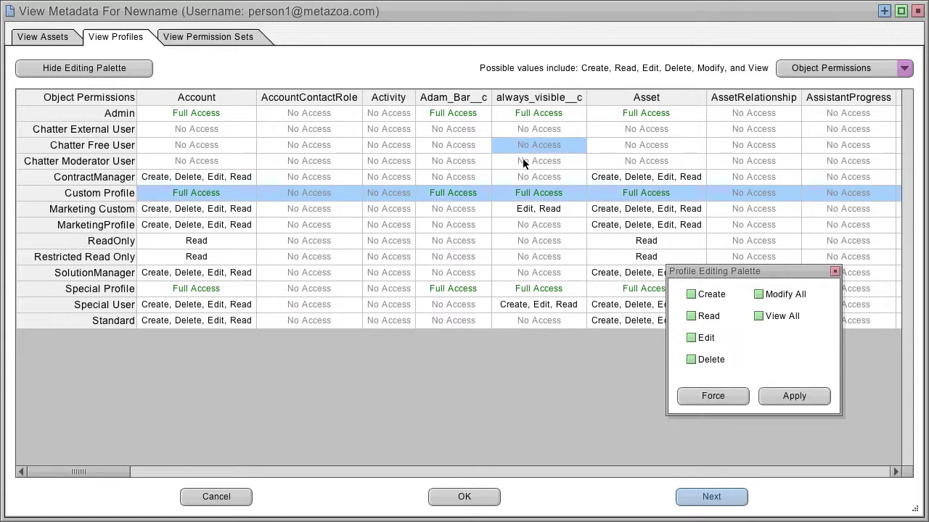
left_click(524, 160, "ctrl")
left_click(477, 164, "ctrl")
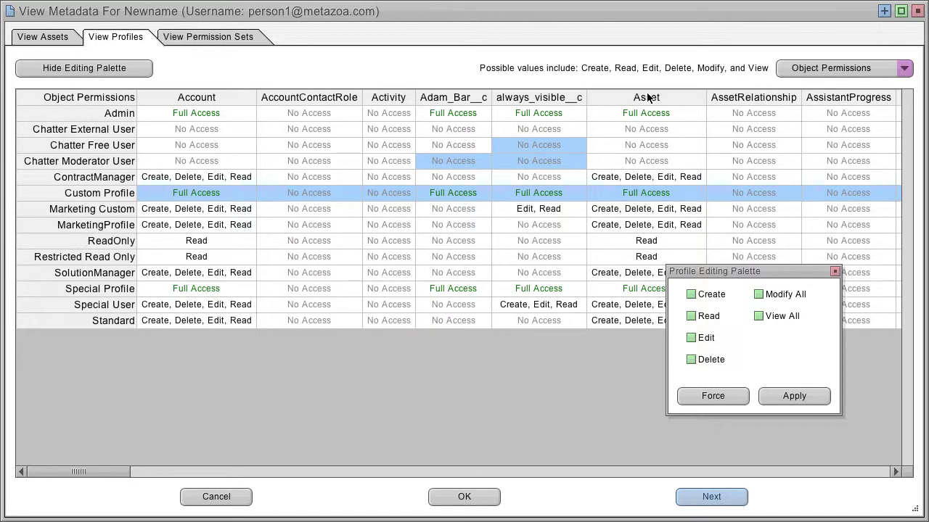
left_click(648, 96, "ctrl")
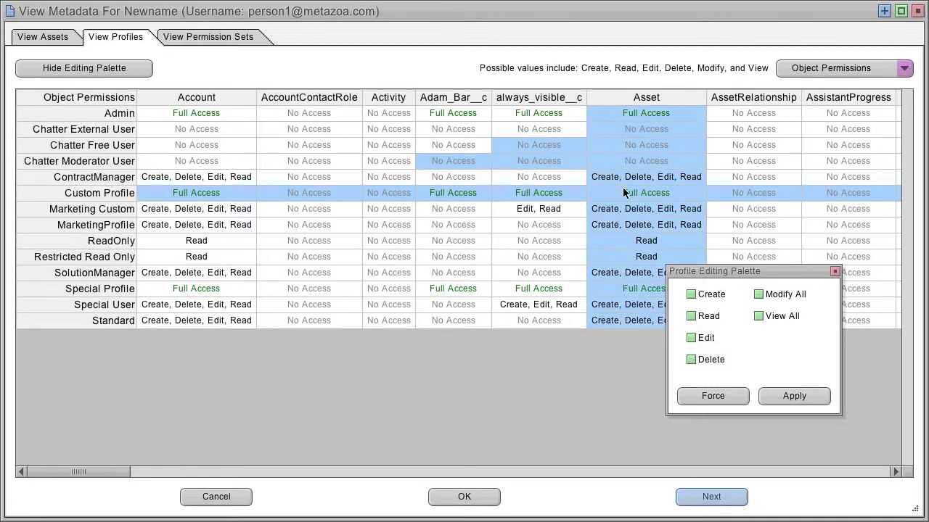
left_click(691, 294)
left_click(691, 316)
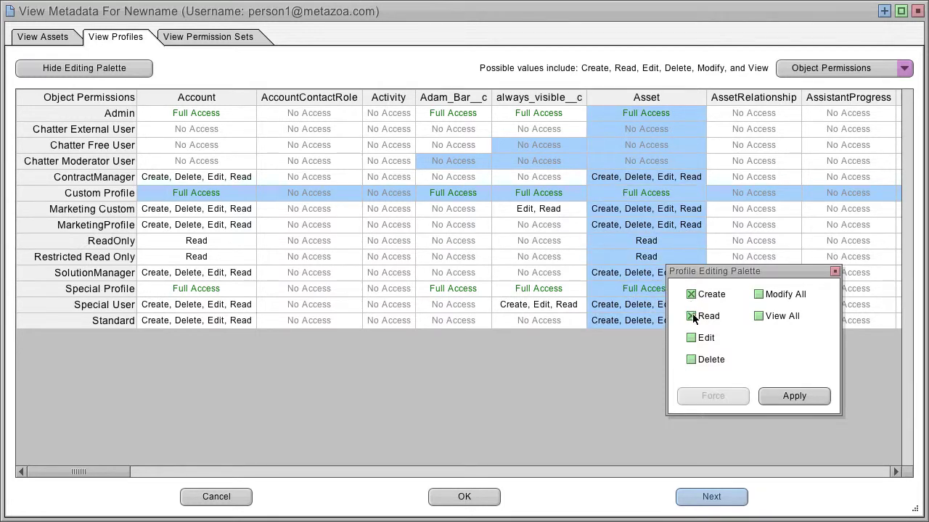
left_click(791, 397)
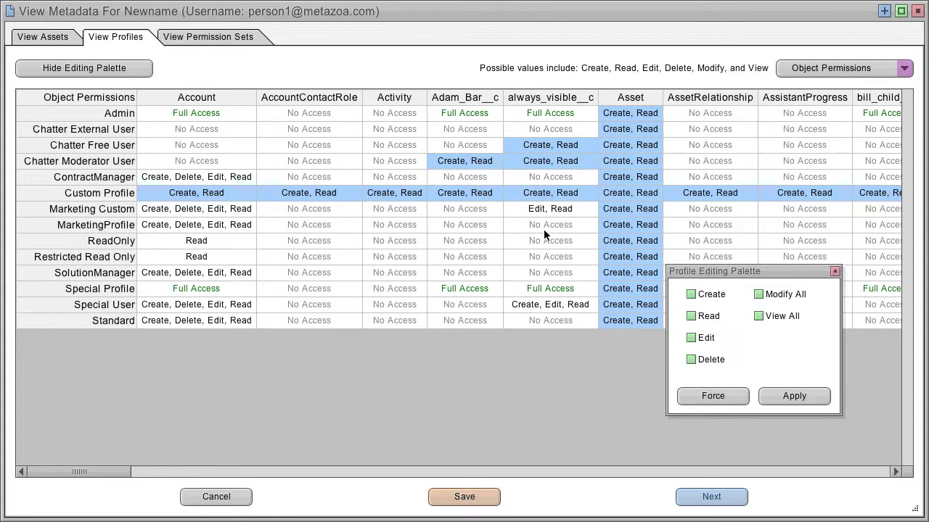
Force No Access on the selected permission cells, and compare the Adam_Bar__c cells of Custom Profile and Marketing Custom
left_click_drag(783, 271, 816, 280)
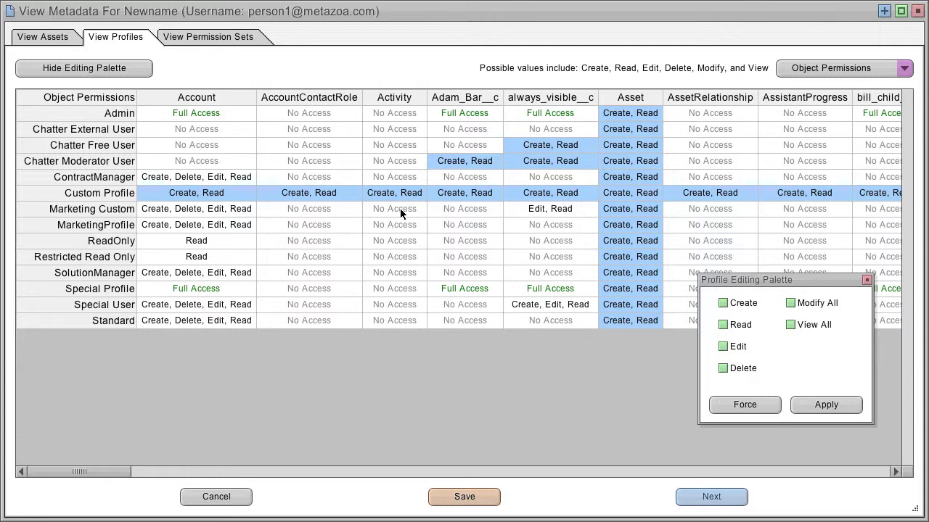
left_click(744, 405)
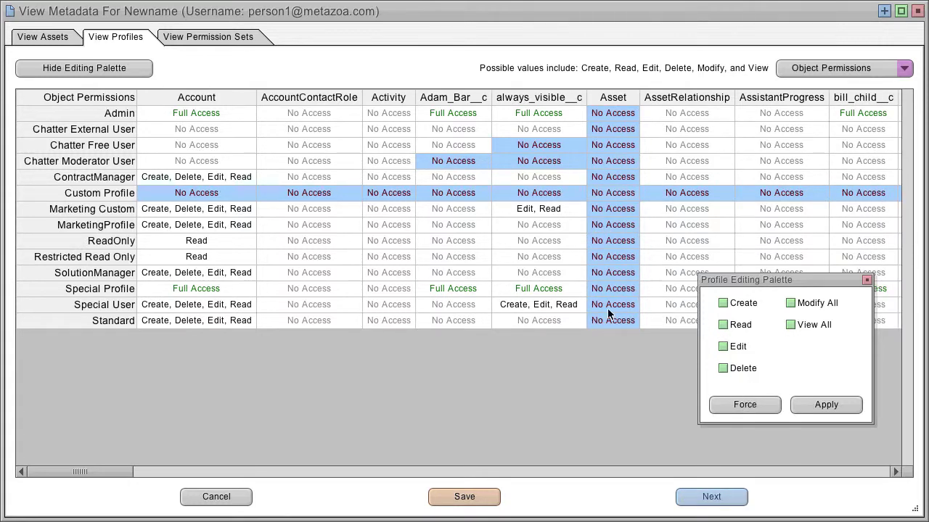
left_click(524, 241)
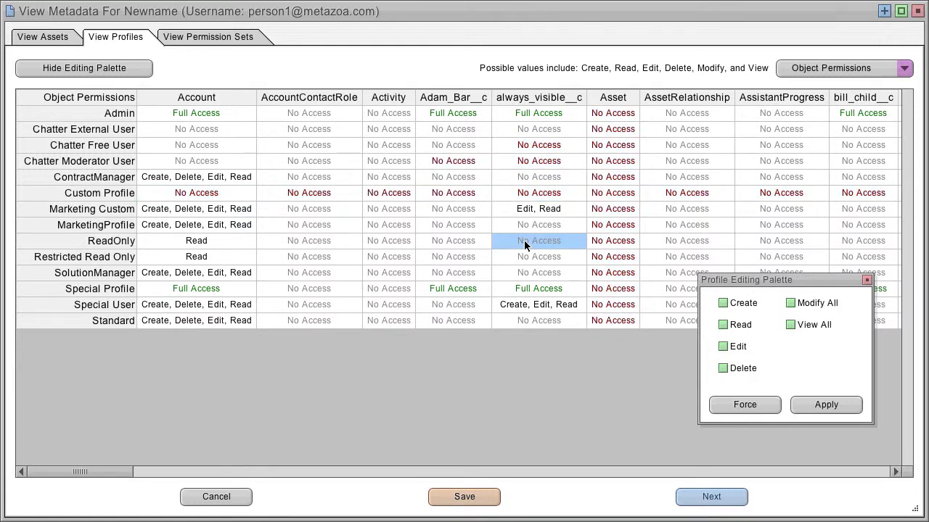
left_click(438, 191)
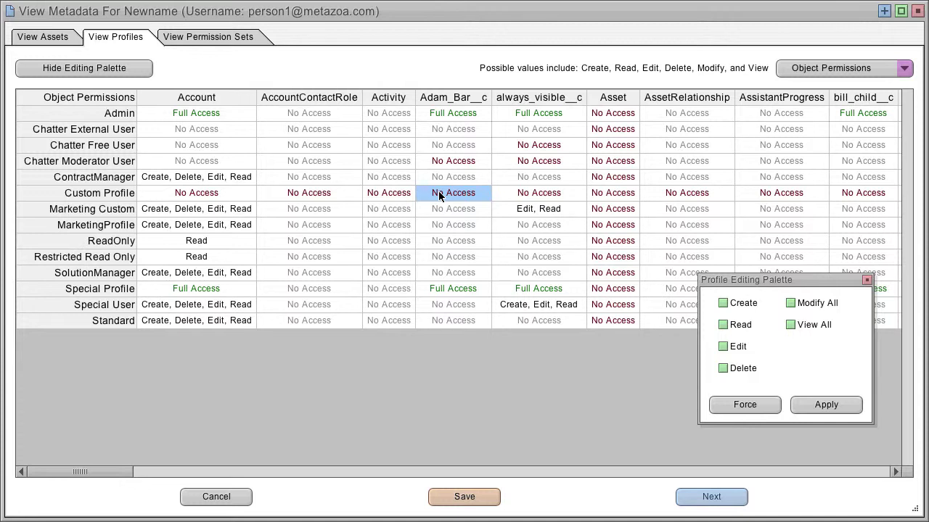
left_click(457, 210)
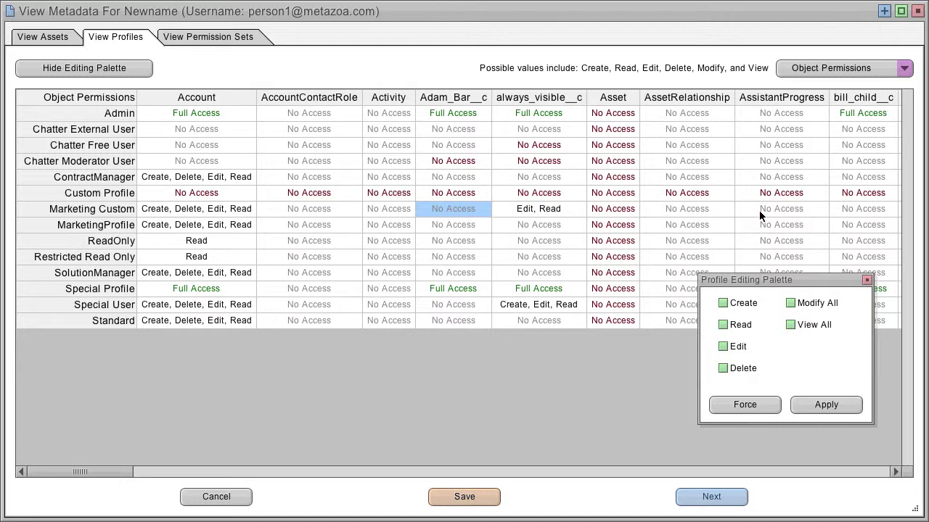
View the permission sets, return to the profiles, and look through the available permission report types
left_click(210, 36)
left_click(126, 36)
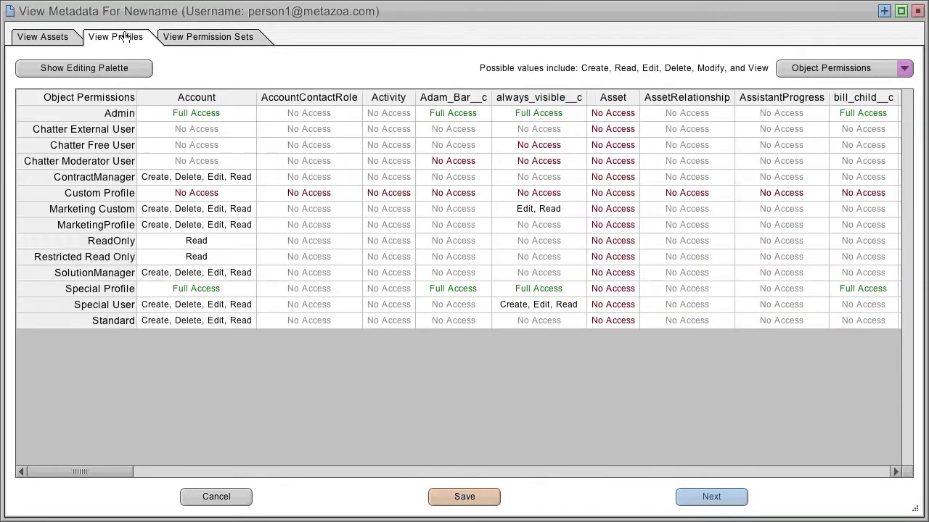
left_click(812, 69)
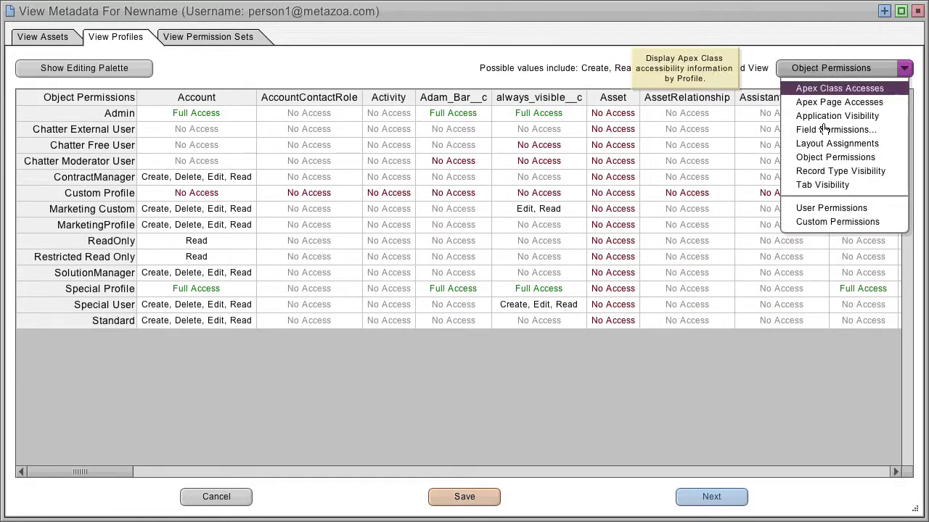
left_click(809, 68)
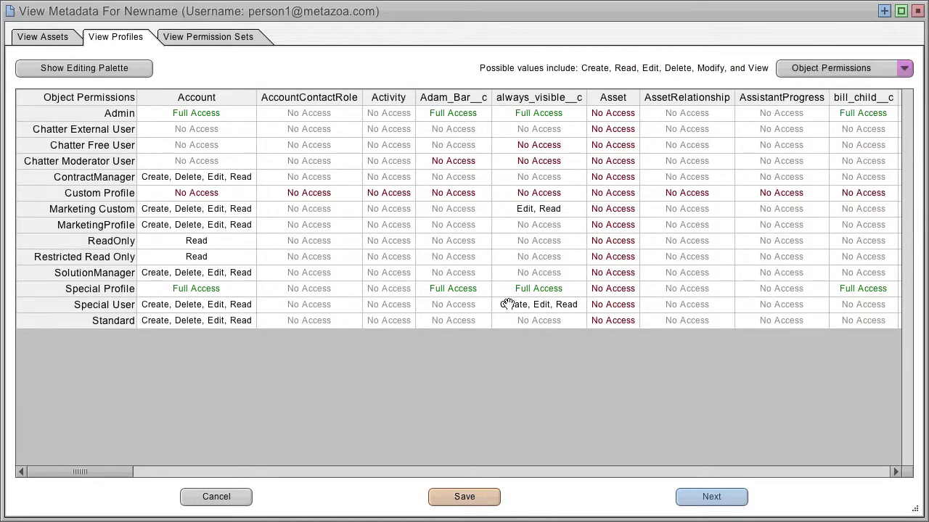
Review the edited profiles offered for saving, cancel the save, and return to the asset view
left_click(461, 498)
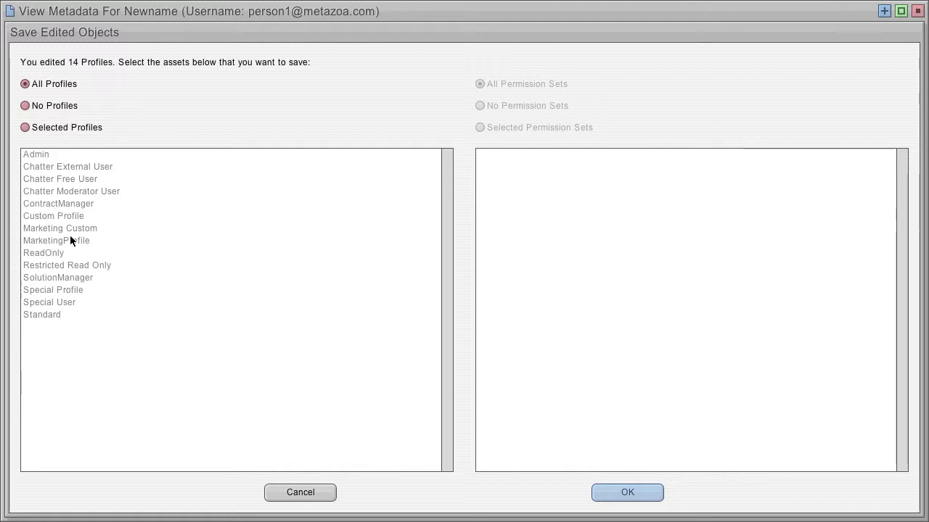
left_click(300, 493)
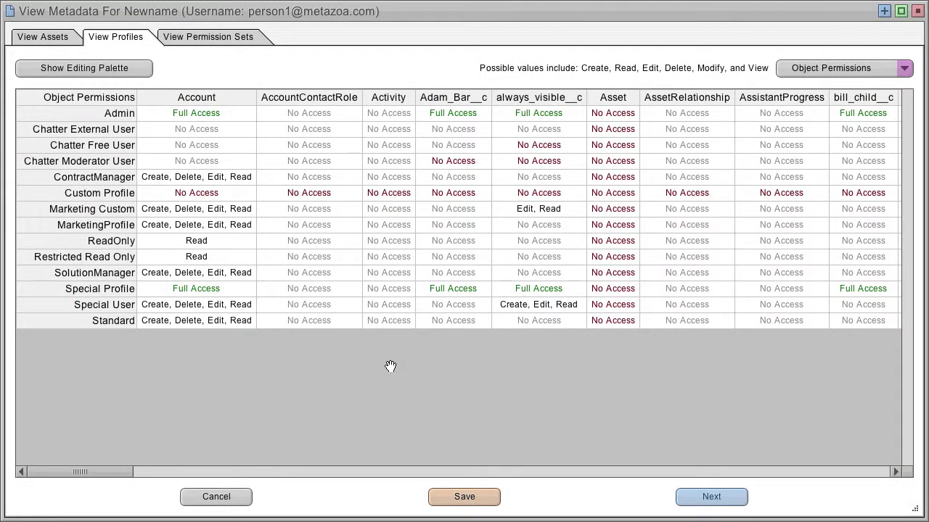
left_click(50, 36)
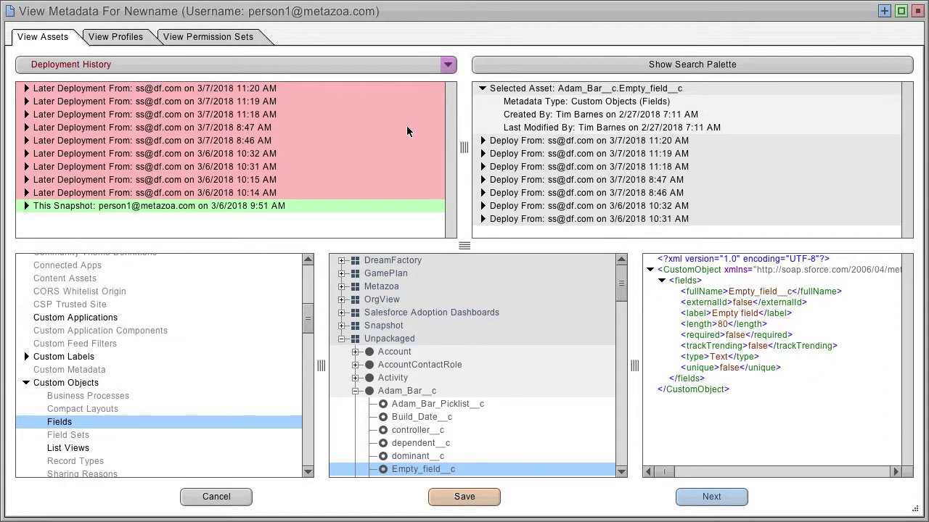